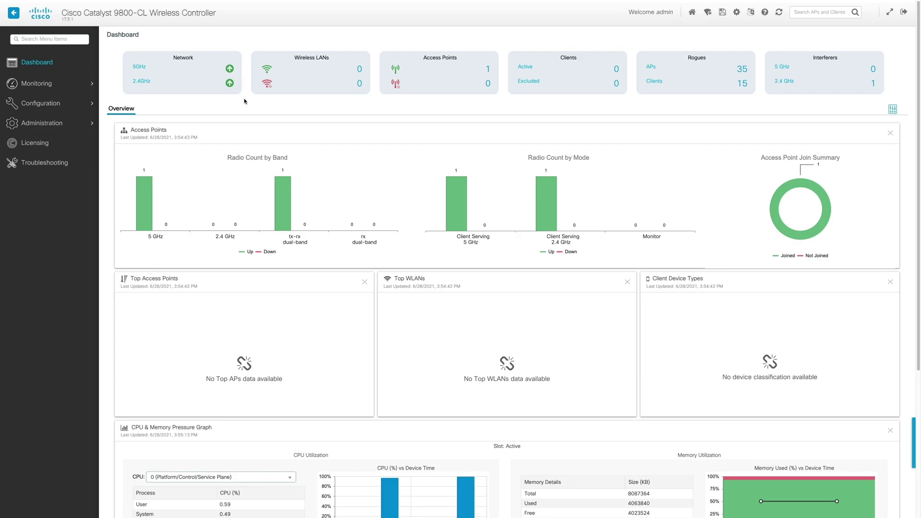
Bring up the Configuration flyout from the left sidebar of the controller dashboard
mouse_move(72, 104)
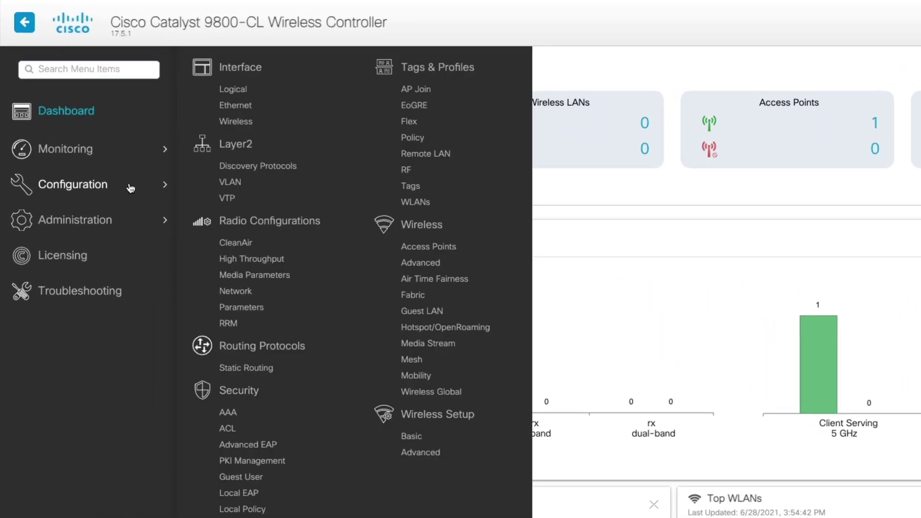
Add RADIUS server OpenRoaming_Connector at 192.168.11.4 with its shared key, and apply it to the device
click(235, 413)
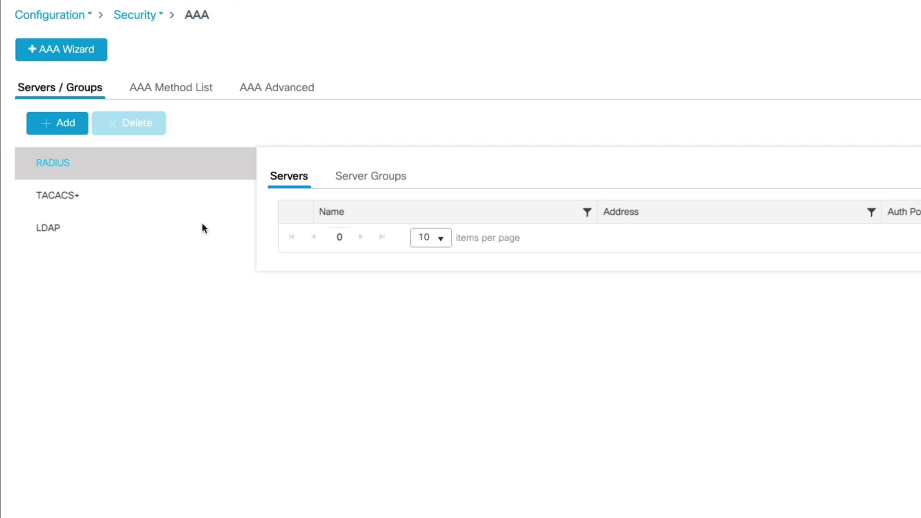
click(40, 128)
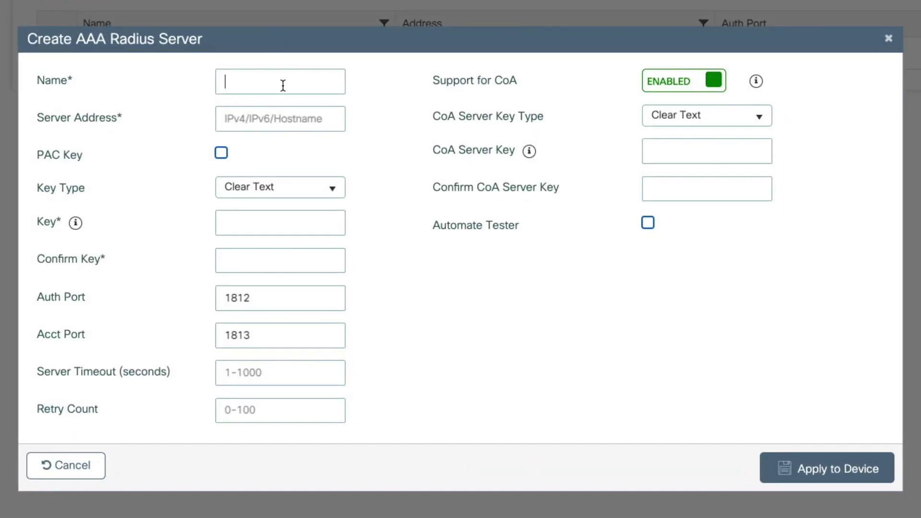
click(283, 85)
text(OpenRoaming_Conne)
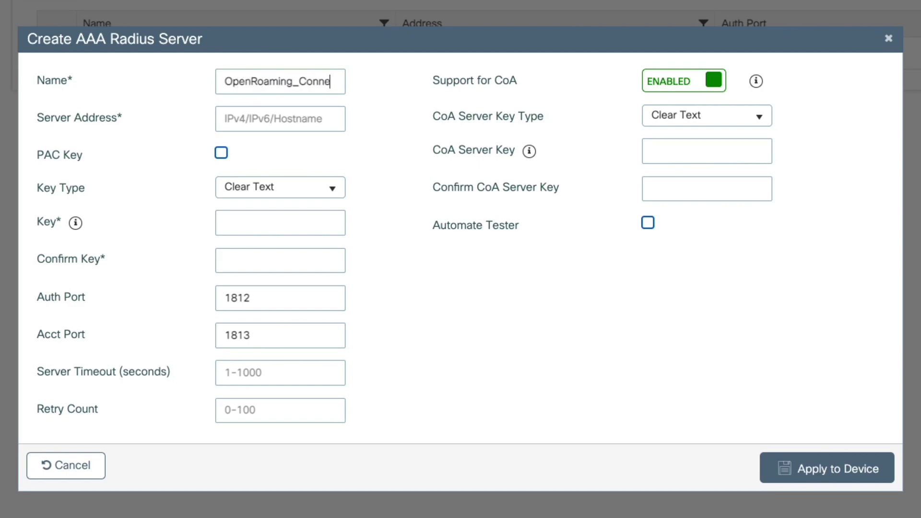
text(ctor)
key(Tab)
text(1)
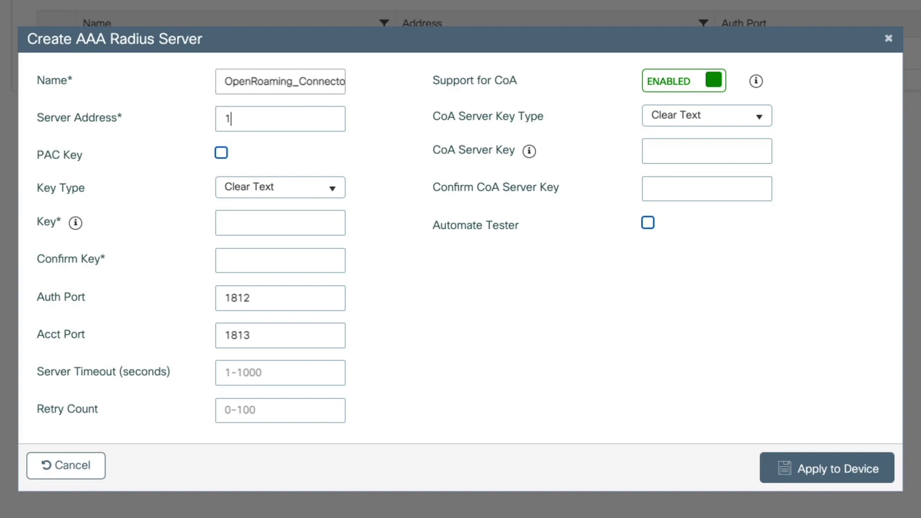
text(92.168.11.4)
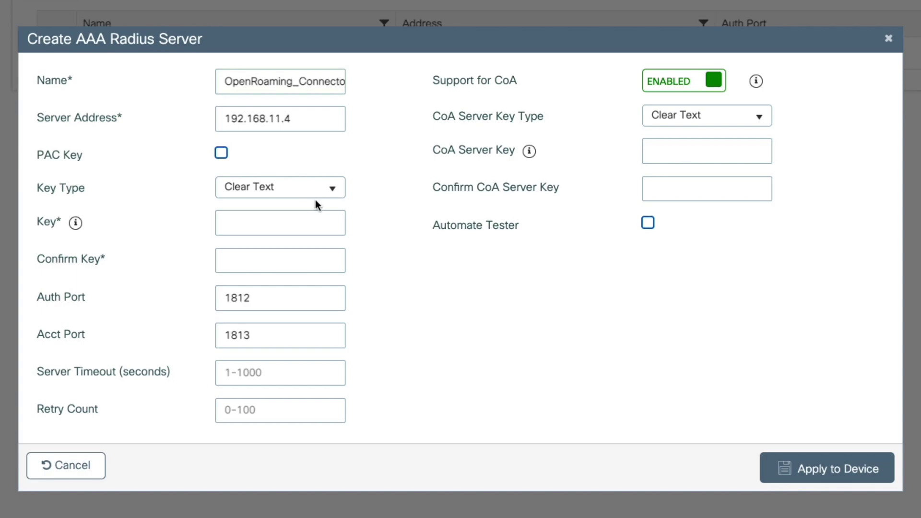
click(310, 228)
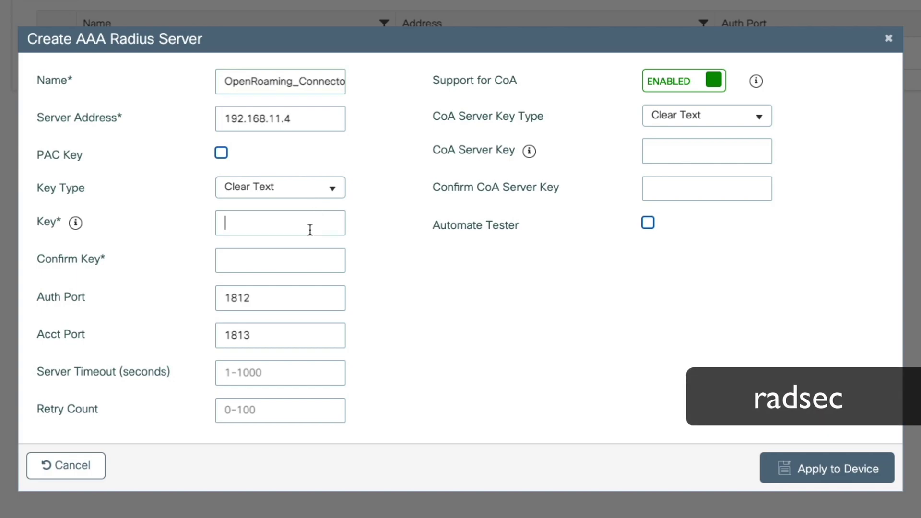
text(radsecradsec)
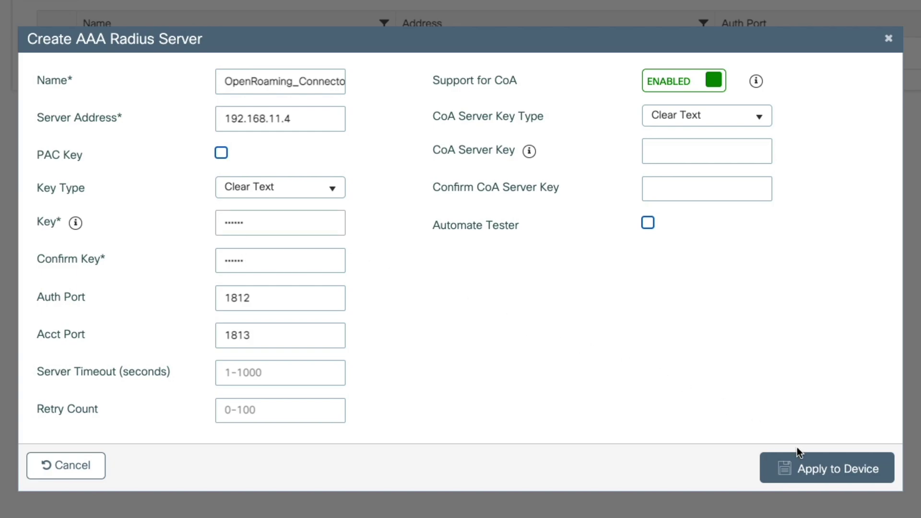
click(802, 466)
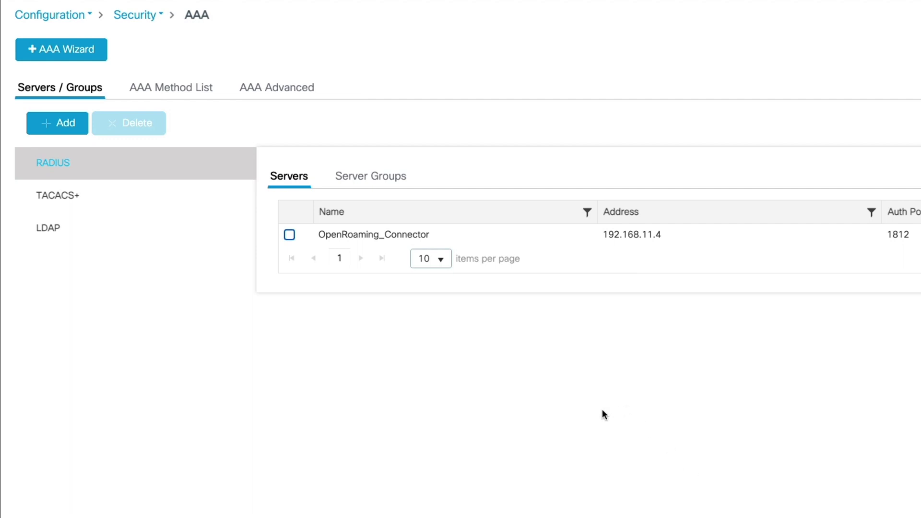
click(391, 178)
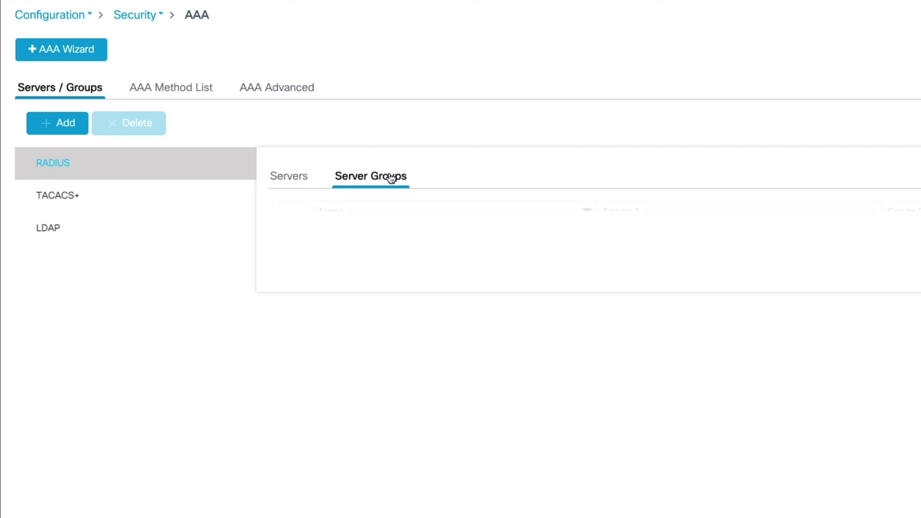
Create server group OpenRoaming_Group with hyphen MAC delimiter, VLAN 12, and OpenRoaming_Connector assigned
click(50, 127)
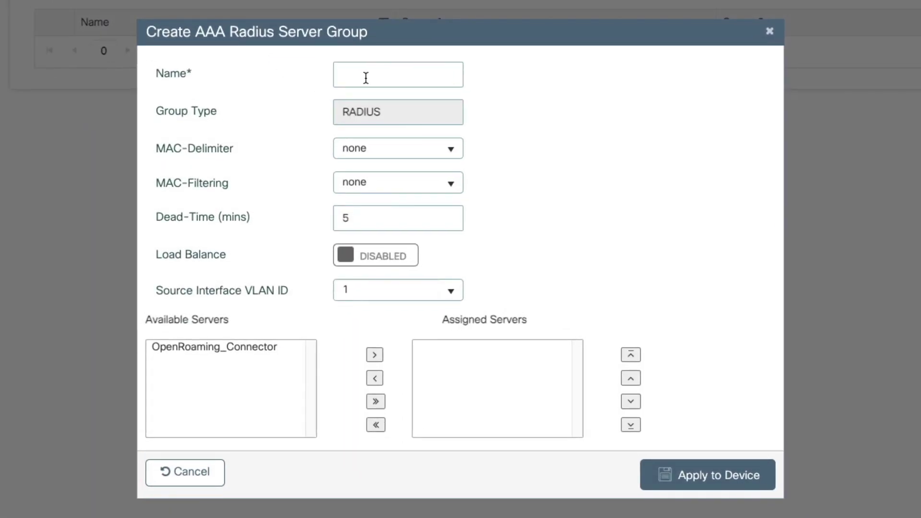
click(365, 78)
text(OpenRoaming_Group)
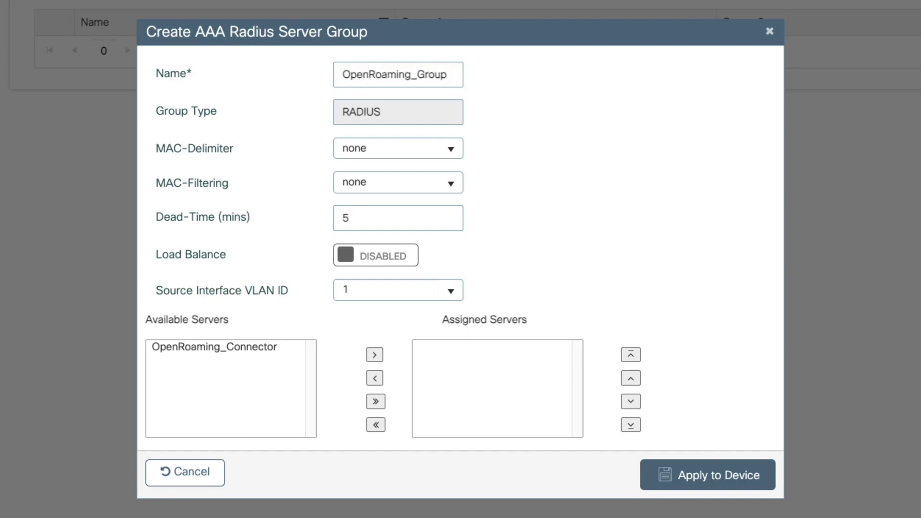
click(432, 148)
click(407, 215)
click(454, 295)
click(404, 334)
click(275, 345)
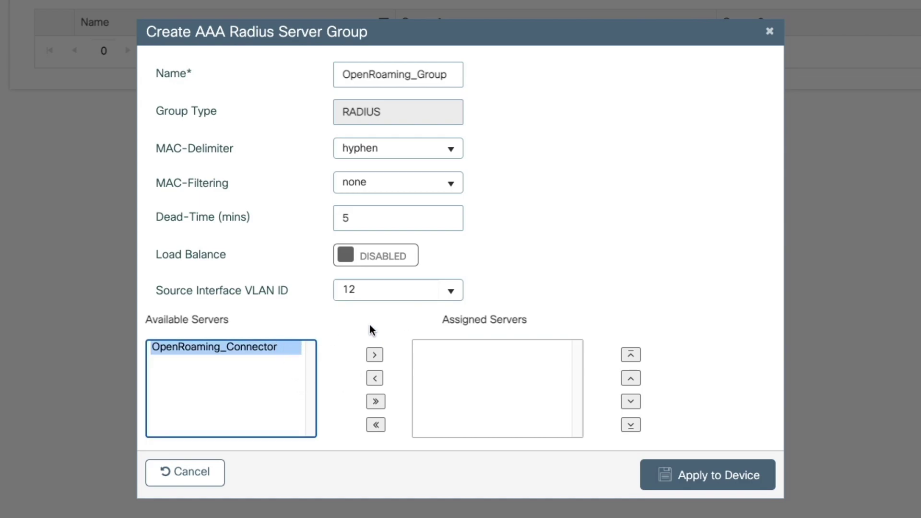
click(375, 356)
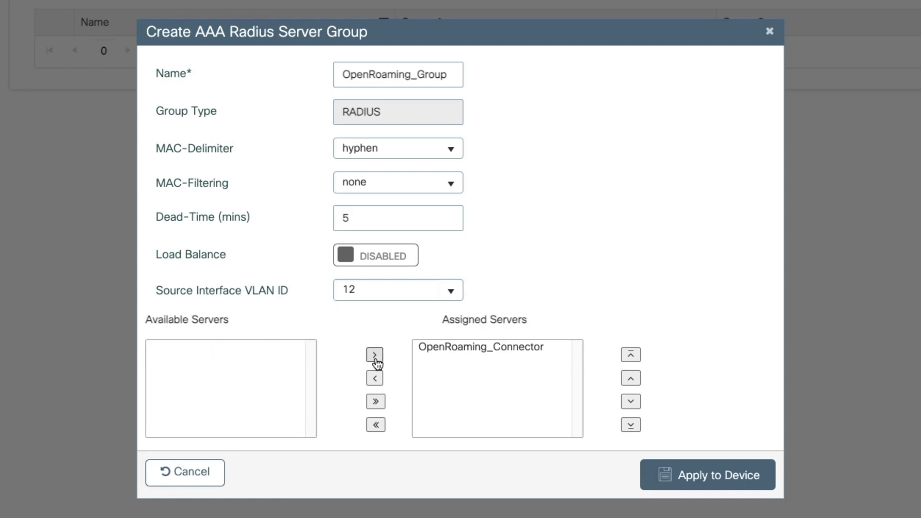
click(654, 475)
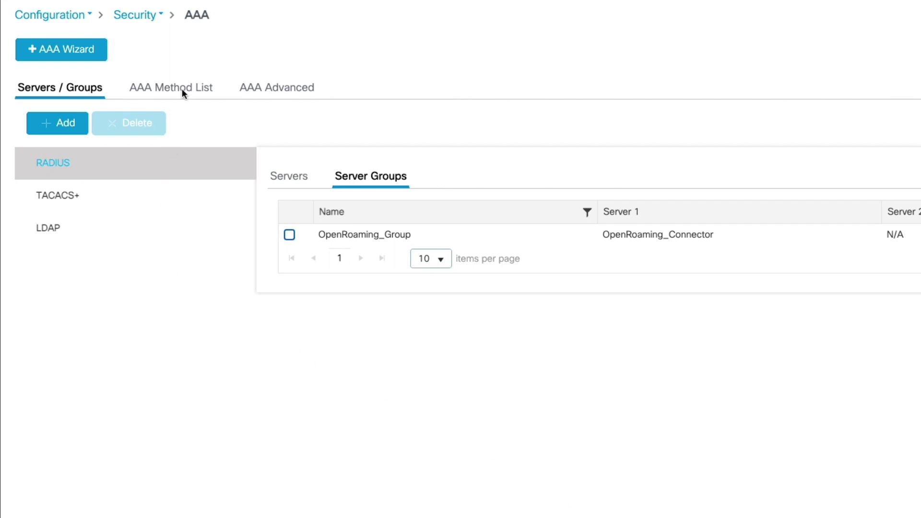
Start a new authentication method list named OpenRoaming_Authentication
click(197, 86)
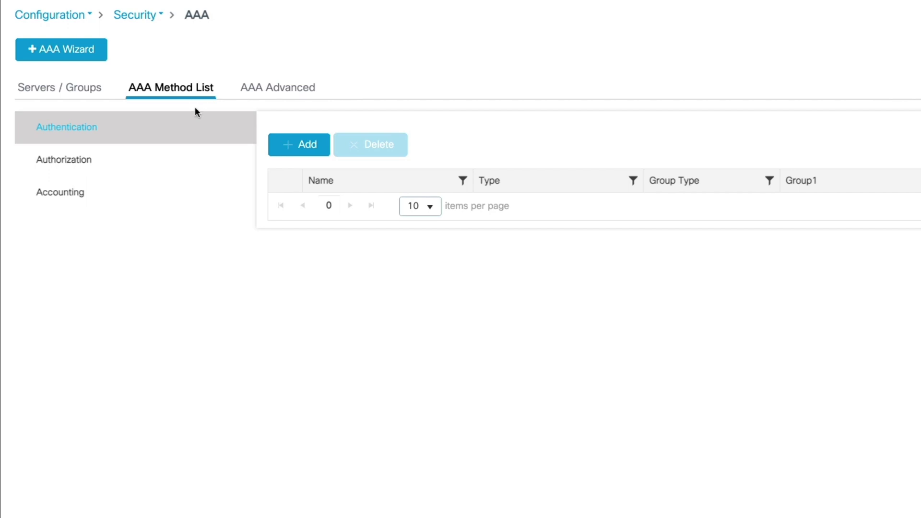
click(299, 145)
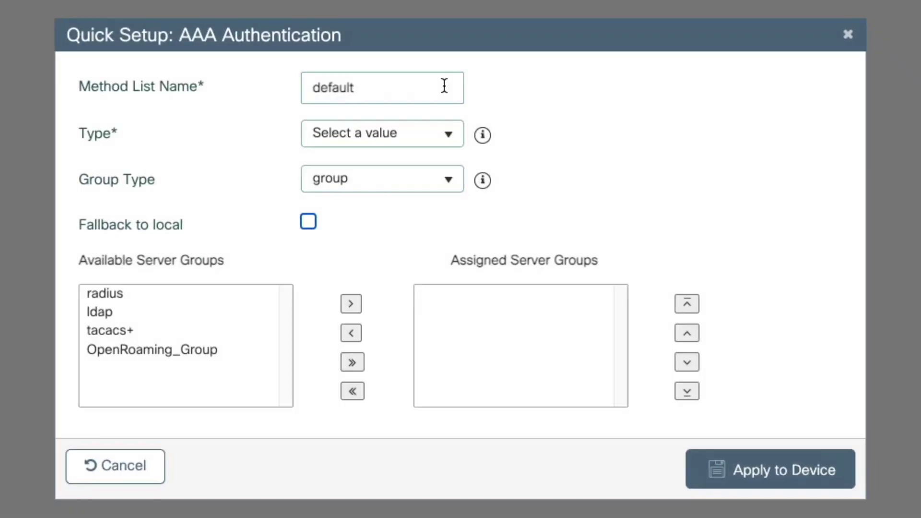
double_click(408, 90)
text(OpenRoamn)
key(BackSpace)
text(ing_)
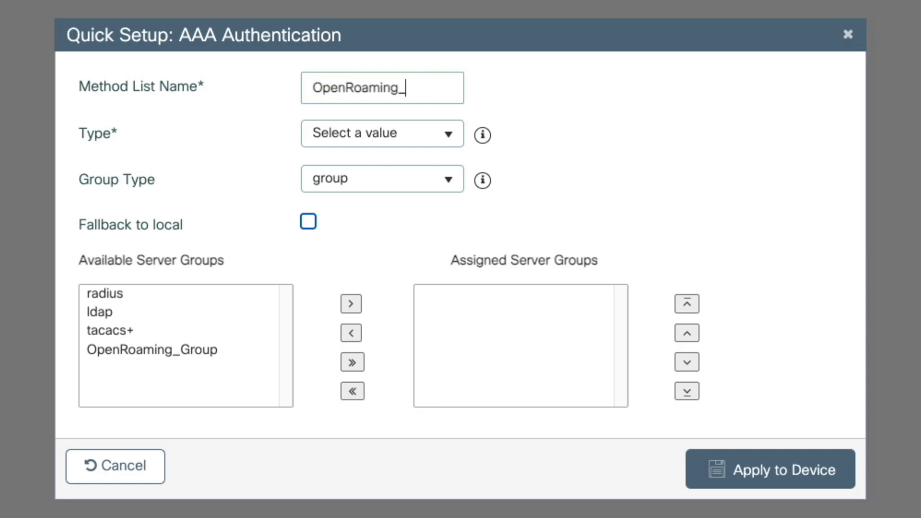
text(Authenticationb)
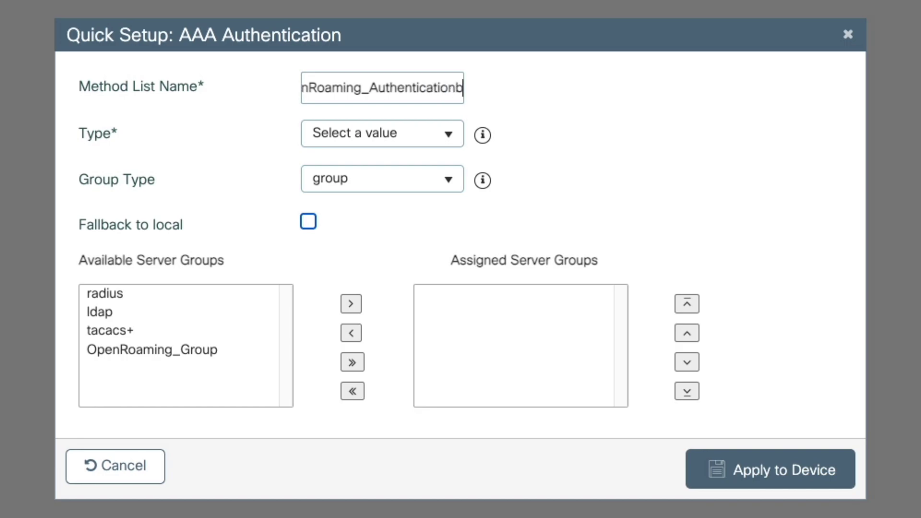
key(BackSpace)
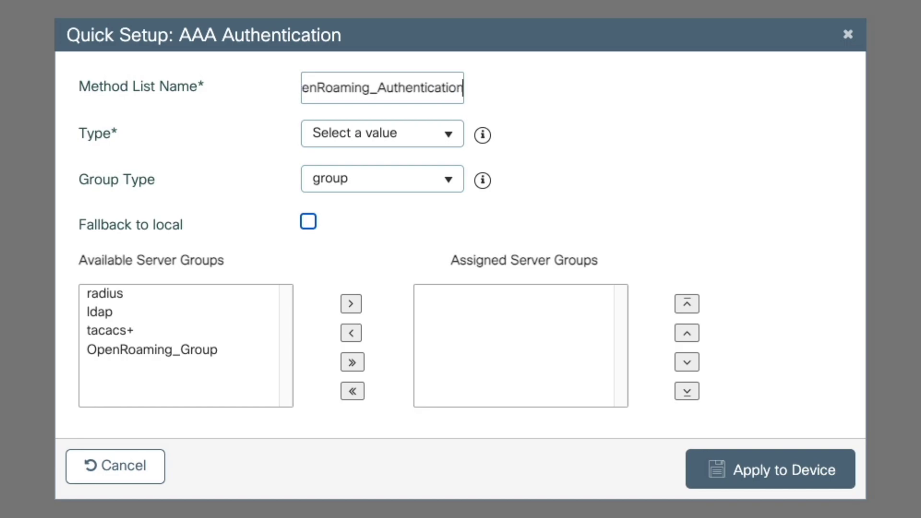
Set the list type to dot1x, assign OpenRoaming_Group, and apply it to the device
click(375, 143)
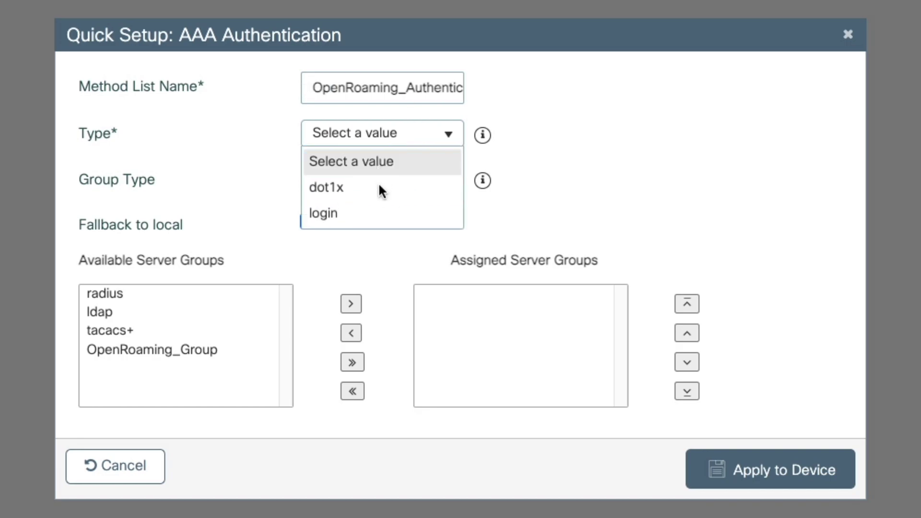
click(378, 187)
click(360, 183)
click(363, 183)
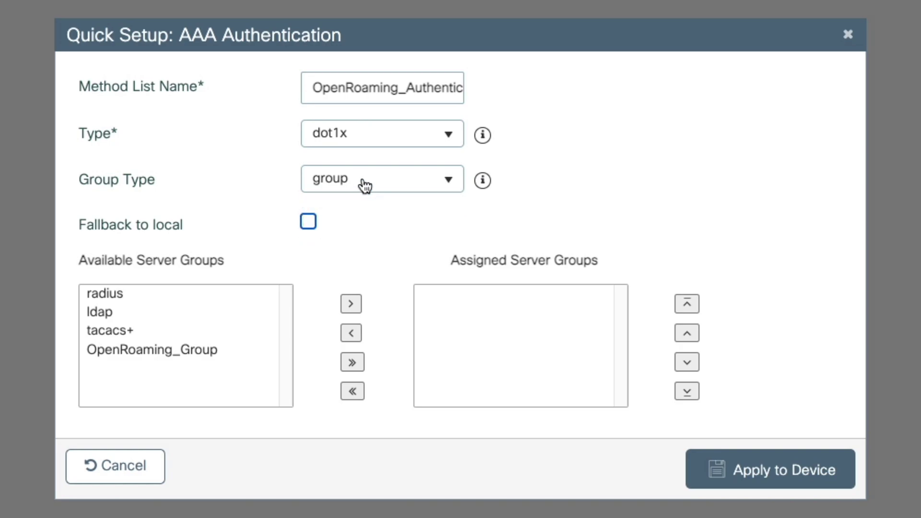
click(195, 349)
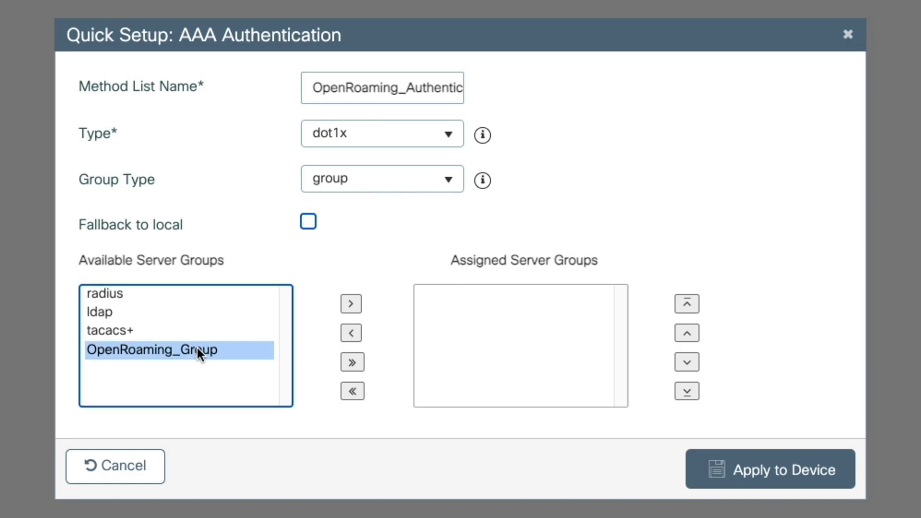
click(351, 304)
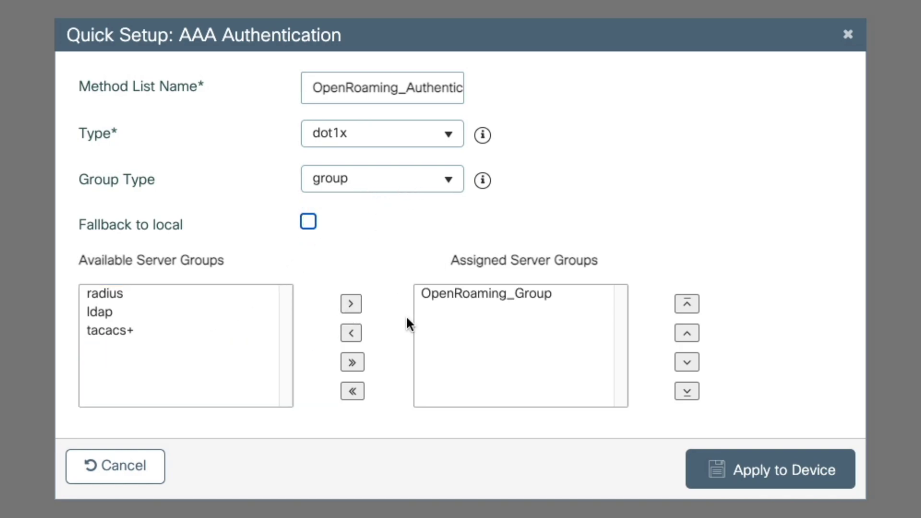
click(818, 474)
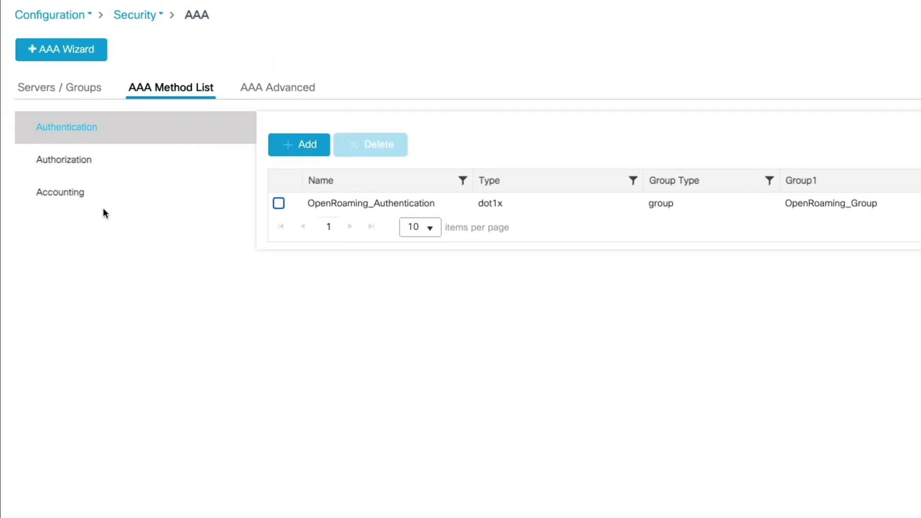
Create authorization list OpenRoaming_Authorization, type exec, group type group, using OpenRoaming_Group
click(100, 161)
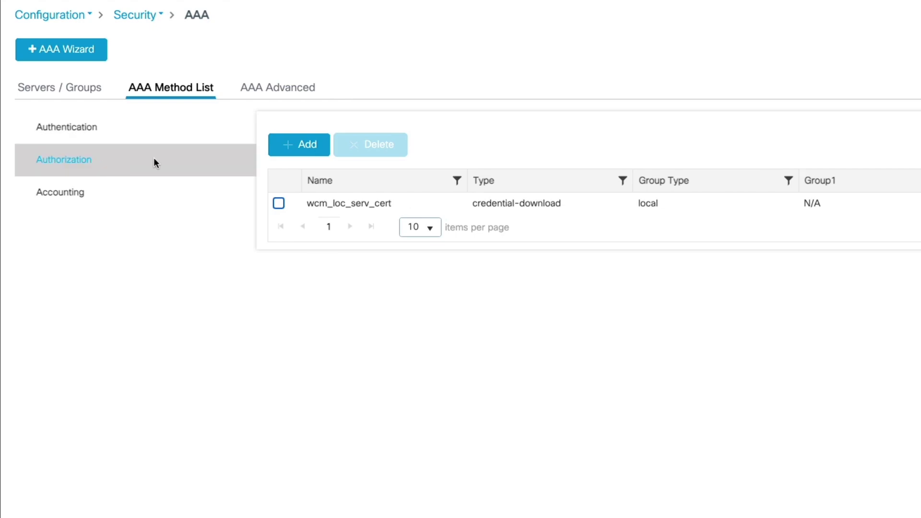
click(298, 151)
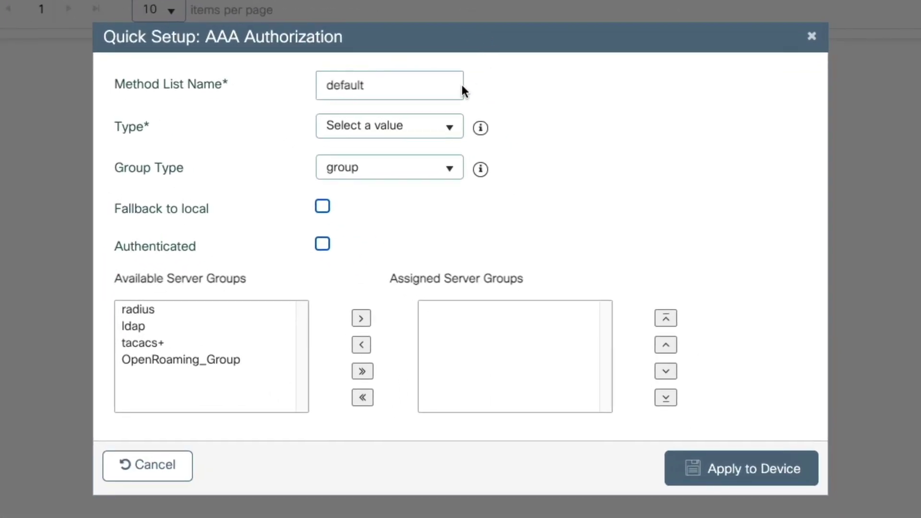
double_click(643, 286)
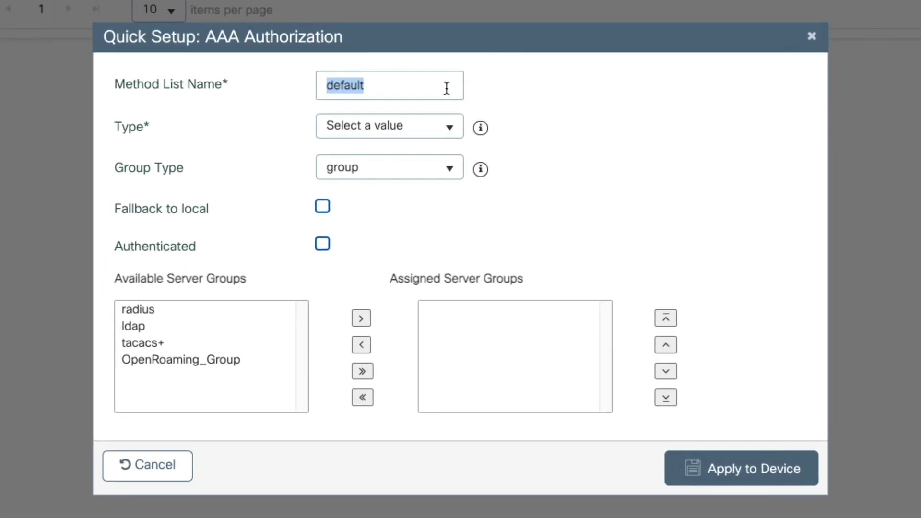
text(OpenRoam)
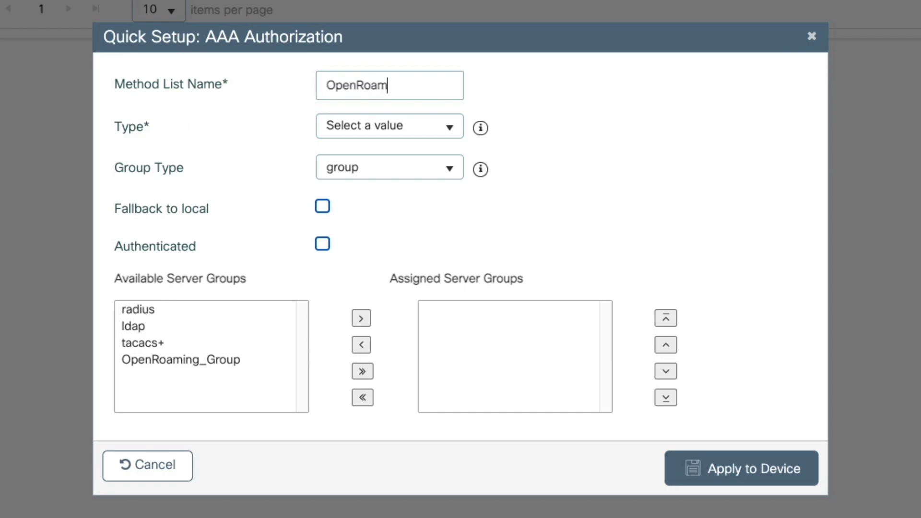
text(ing_Autho)
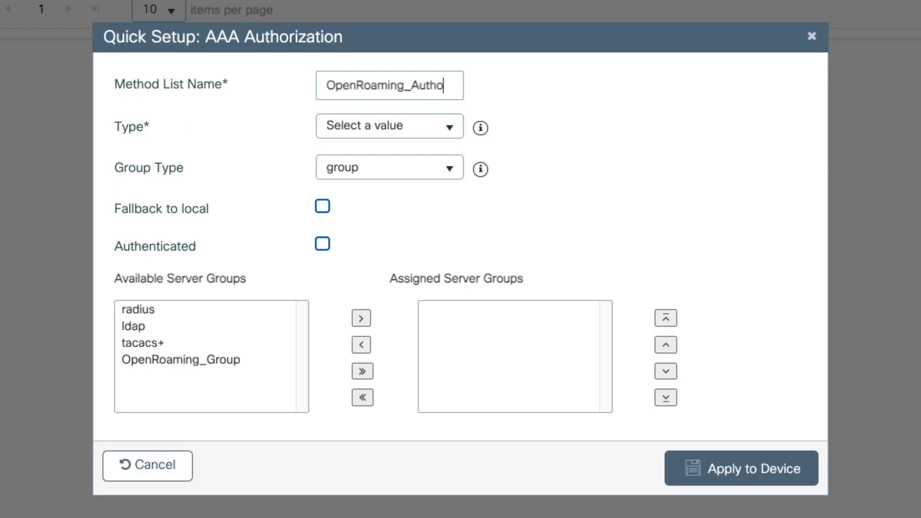
text(rization)
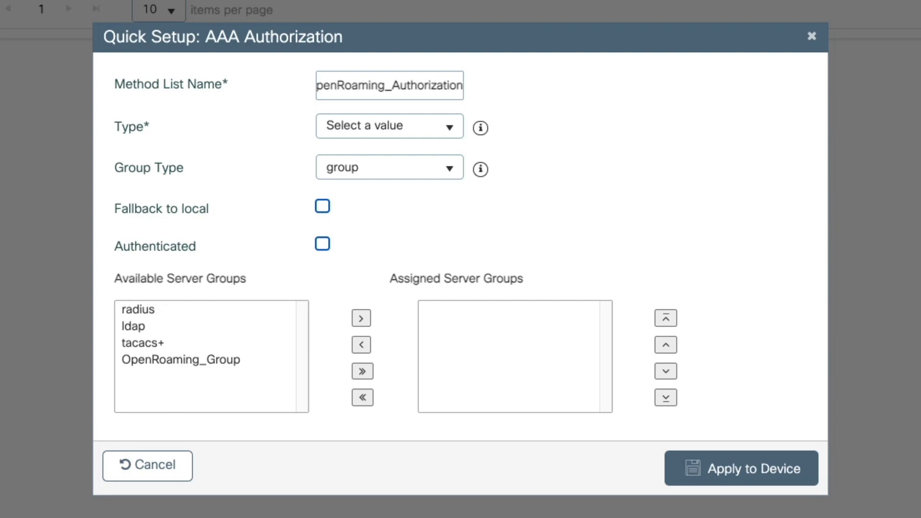
click(441, 123)
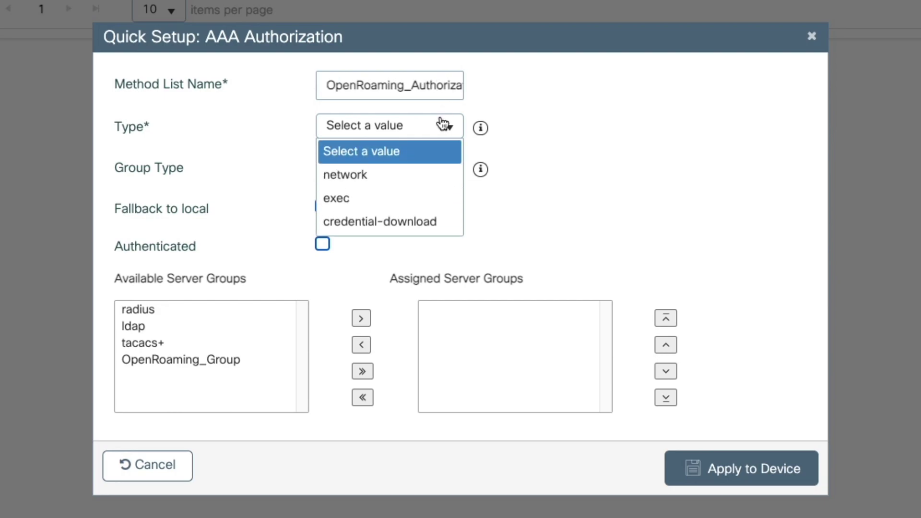
click(407, 191)
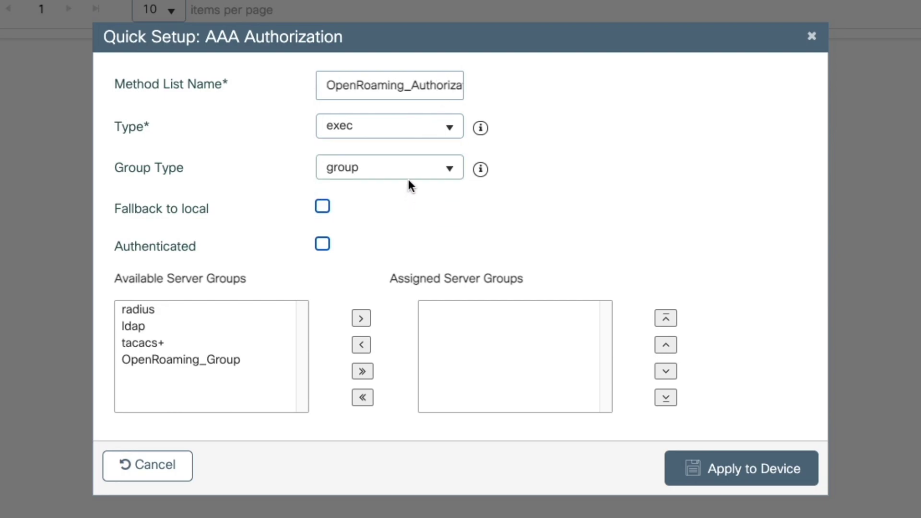
click(408, 176)
click(409, 180)
click(269, 364)
click(361, 319)
click(739, 461)
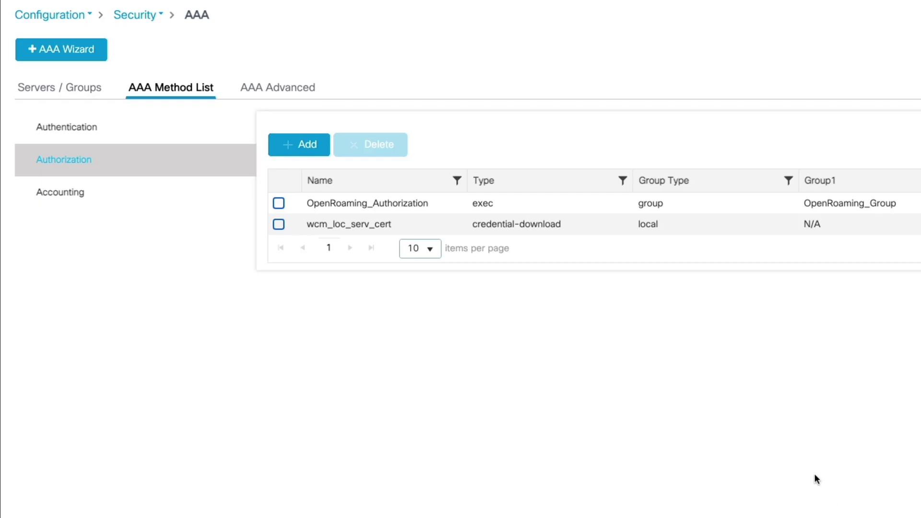
click(93, 197)
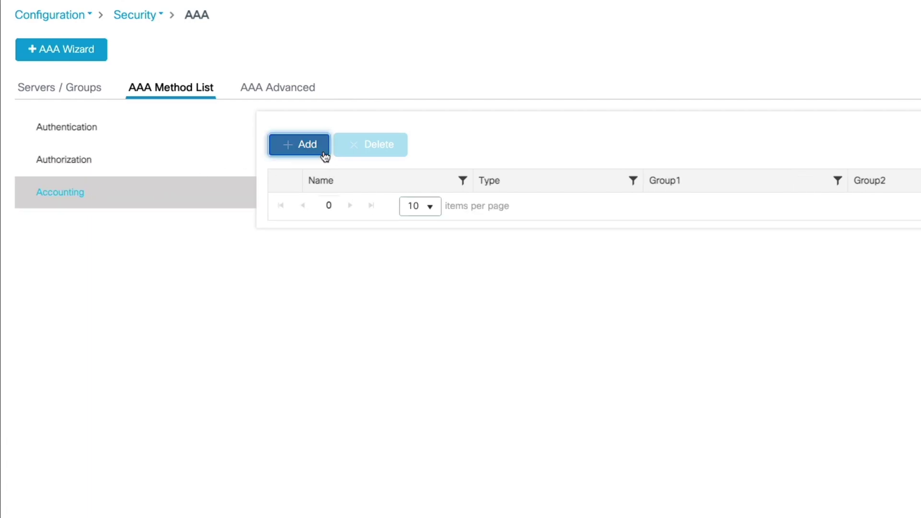
Add accounting list OpenRoaming_Accounting of type identity with OpenRoaming_Group assigned
click(322, 152)
click(595, 297)
text(OpenRoaming)
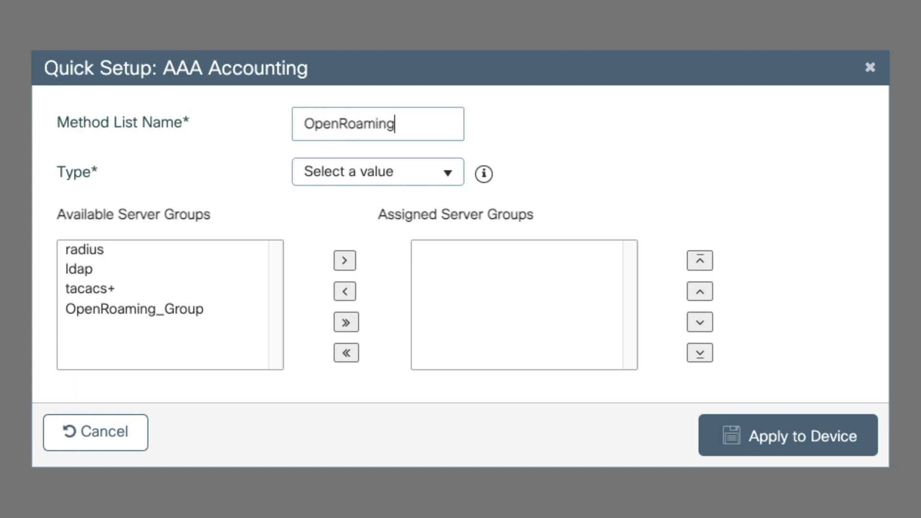
text(_Accounting)
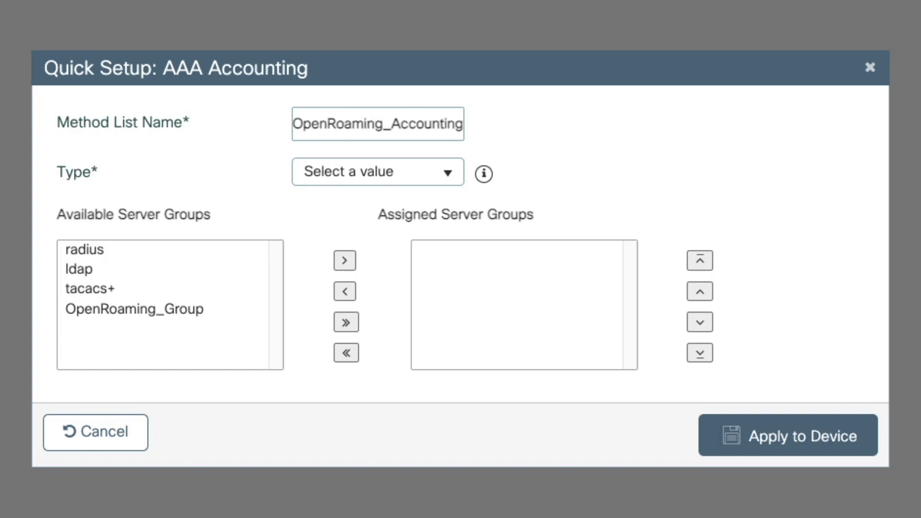
click(366, 184)
click(372, 259)
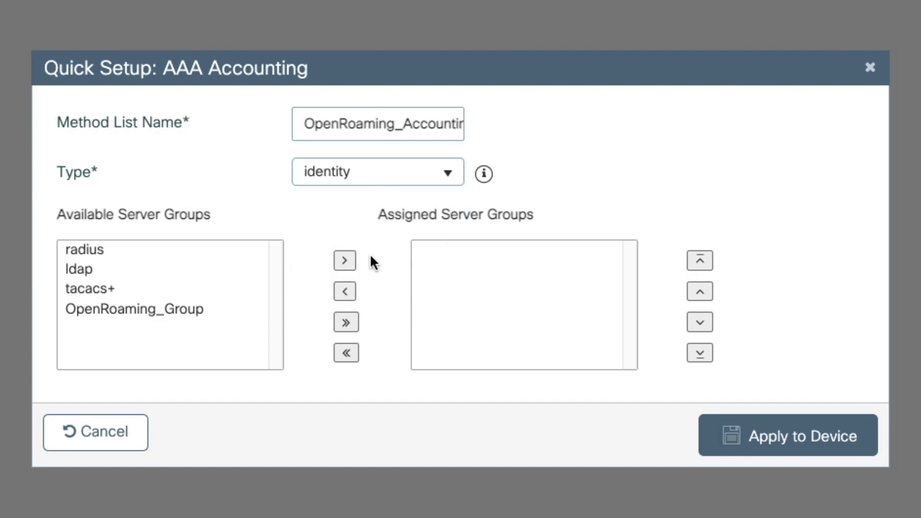
click(161, 307)
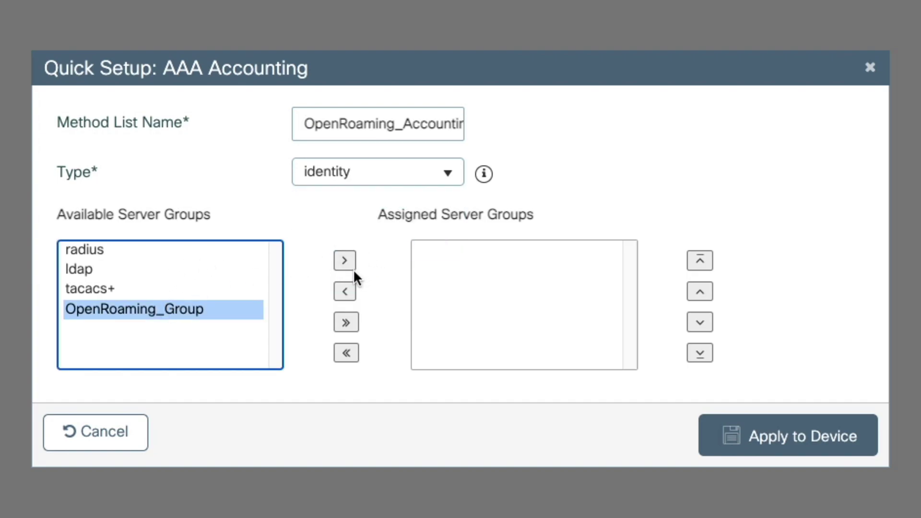
click(345, 262)
click(814, 451)
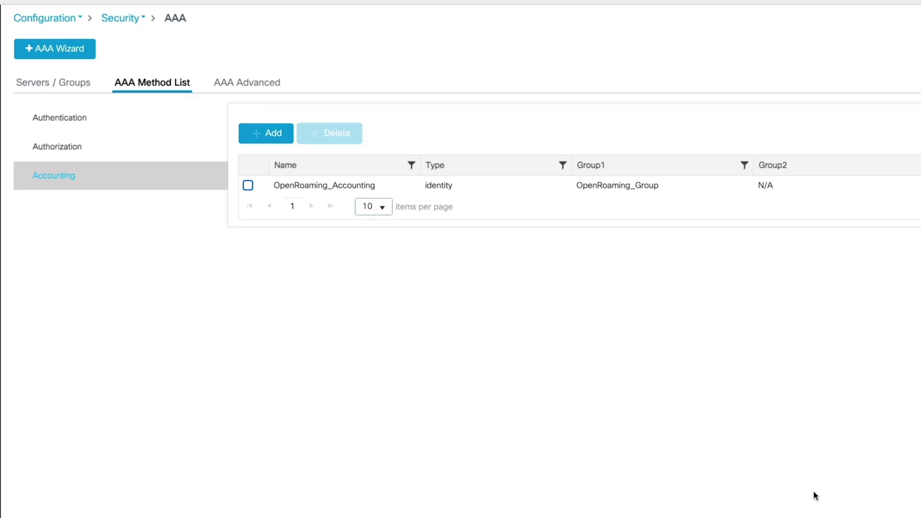
click(280, 88)
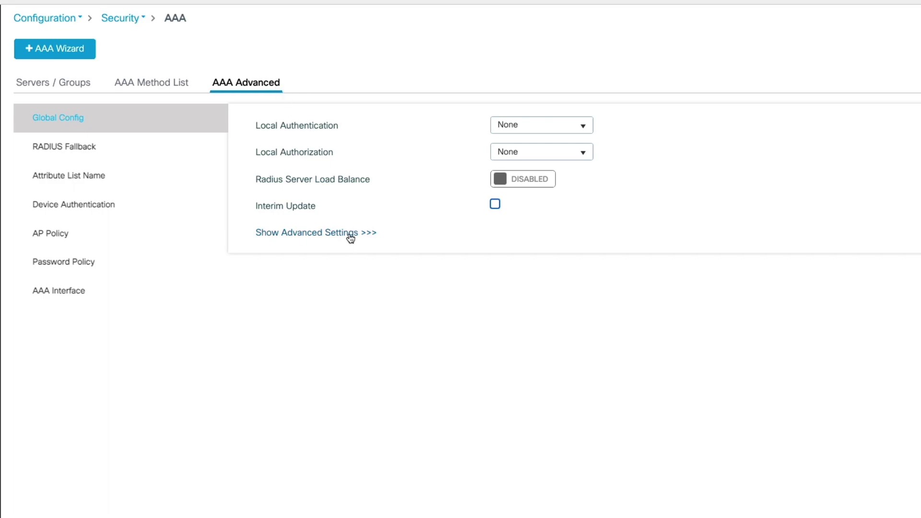
Set the accounting Called-station-id RADIUS attribute to ap-macaddress-ssid and apply it
click(351, 237)
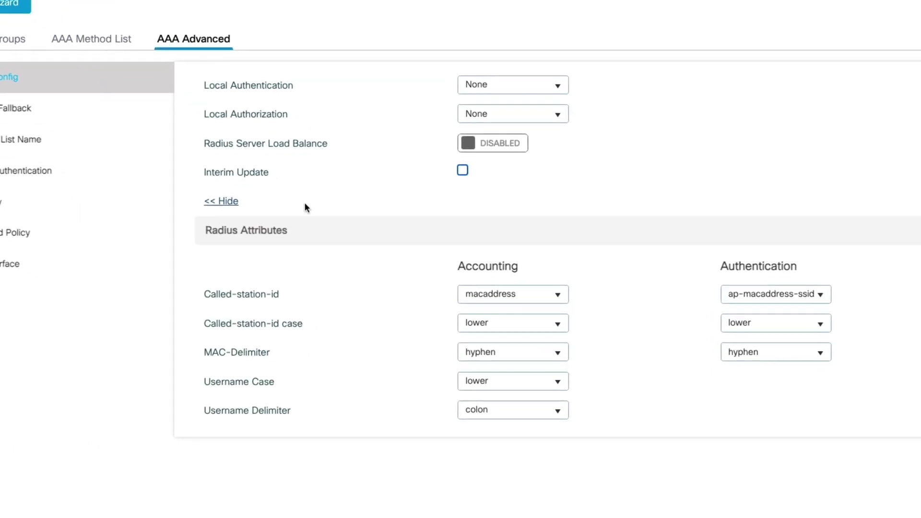
click(473, 215)
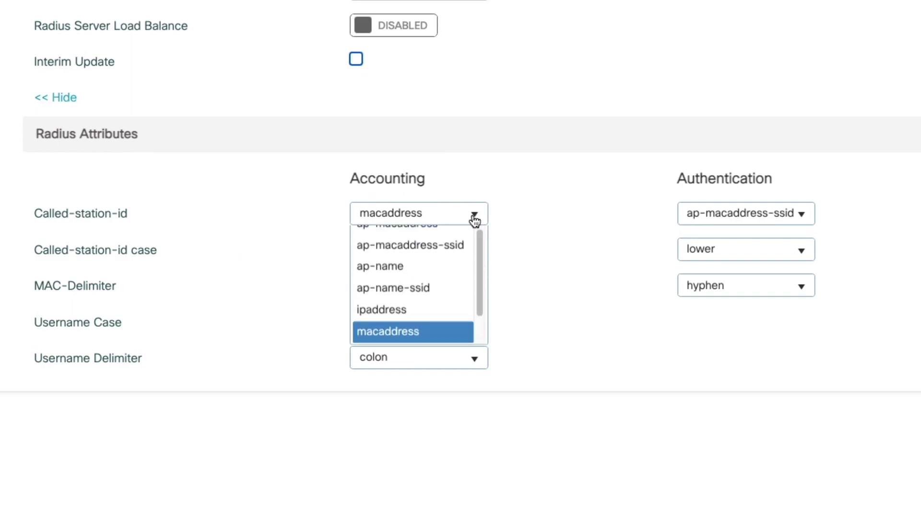
click(452, 305)
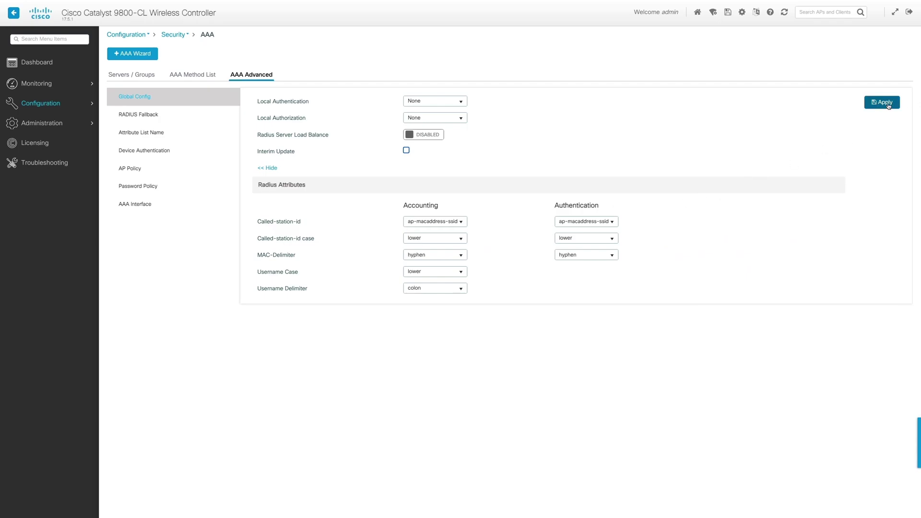
click(887, 105)
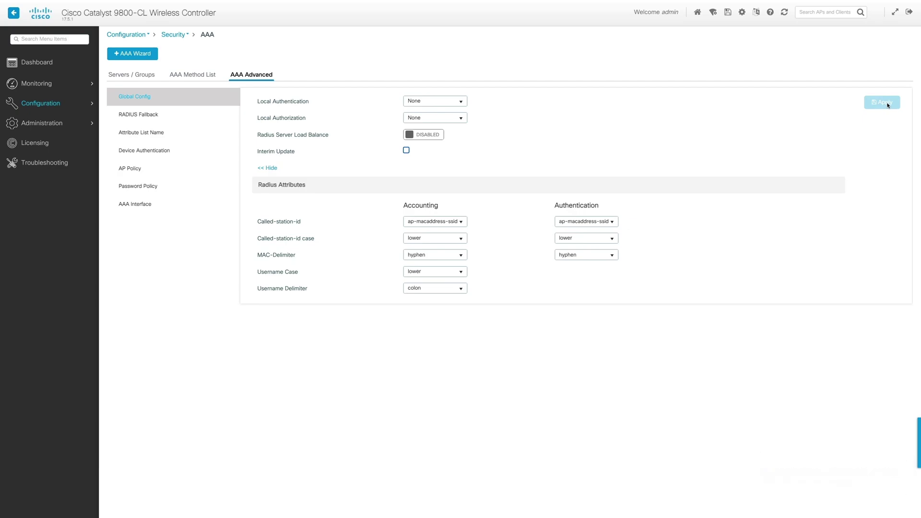
Add a WLAN with profile name and SSID OpenRoaming_Video, status Enabled
mouse_move(63, 106)
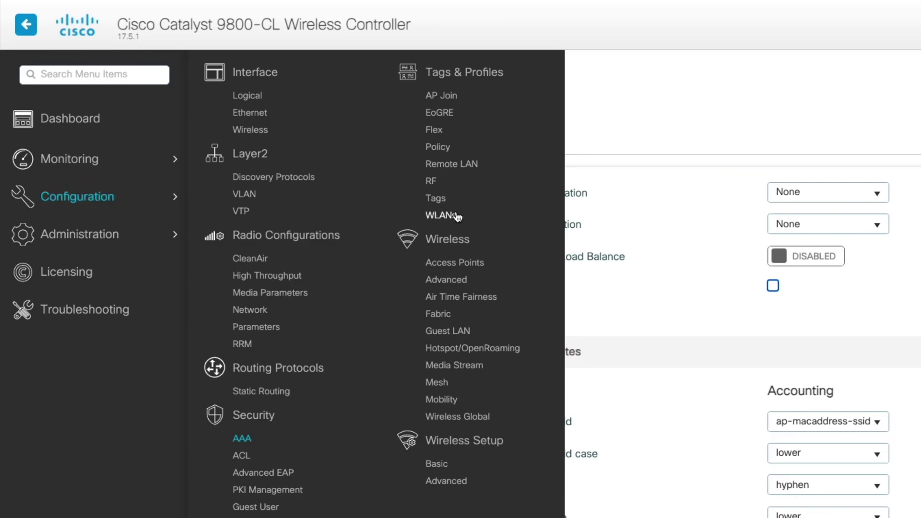
click(457, 217)
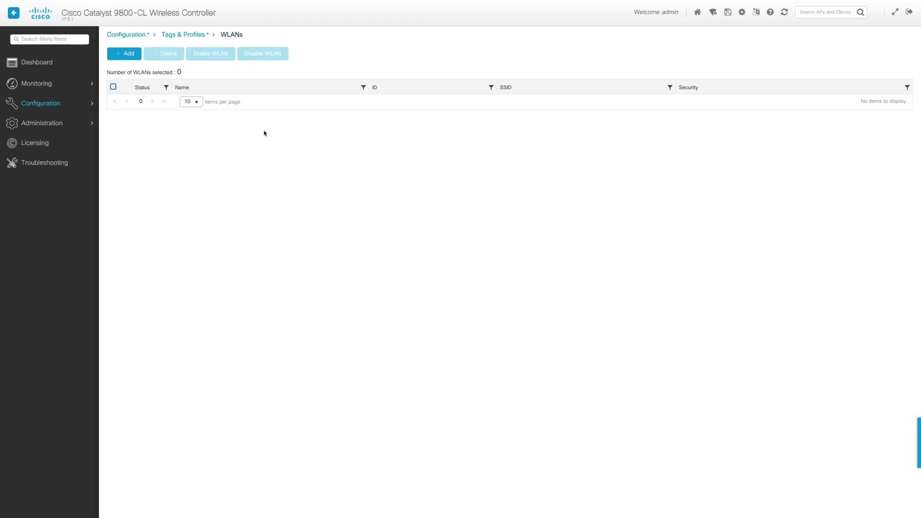
click(129, 54)
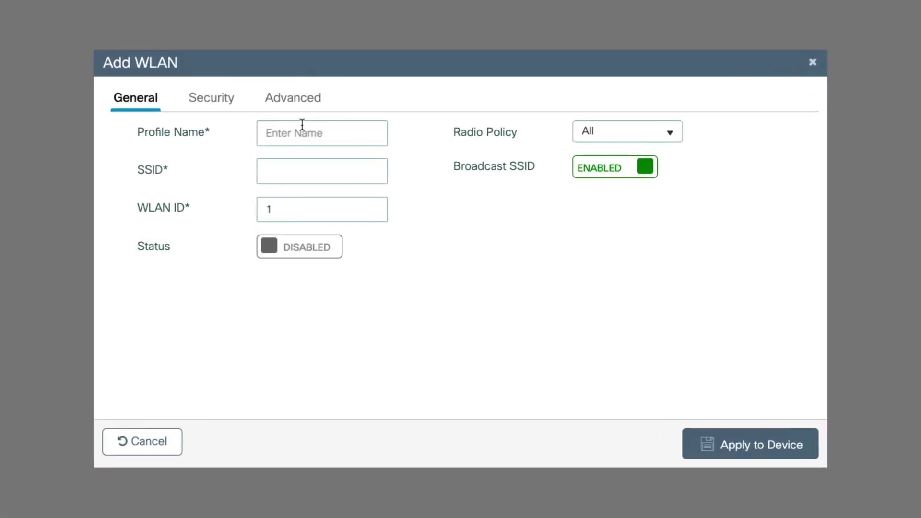
click(310, 138)
text(OpenRoaming_Video)
key(Tab)
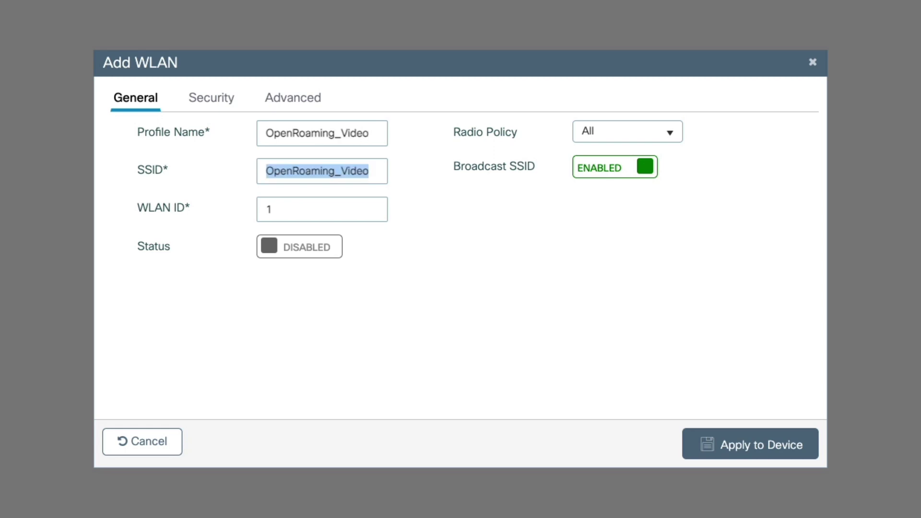
click(437, 272)
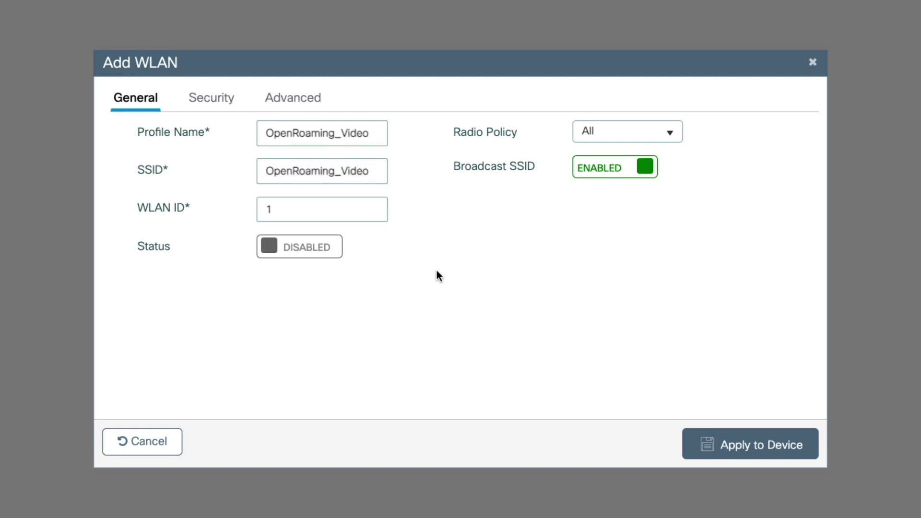
click(307, 256)
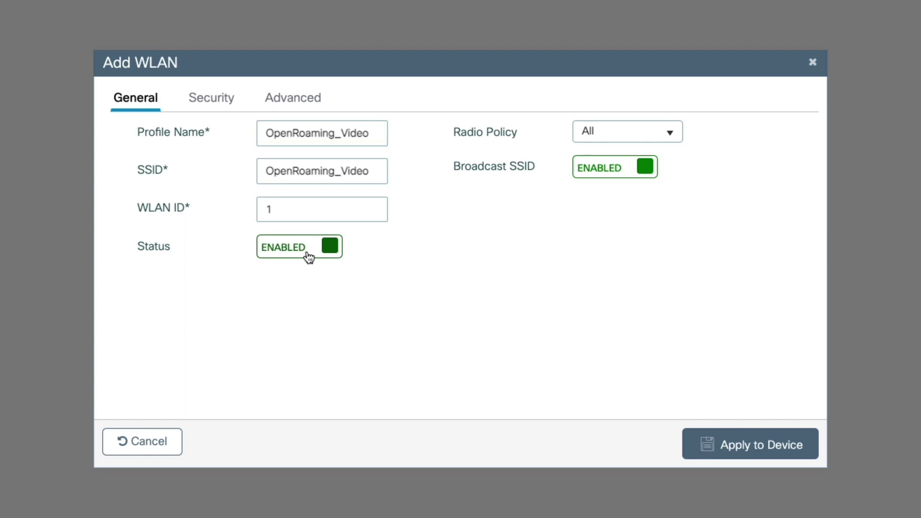
click(231, 105)
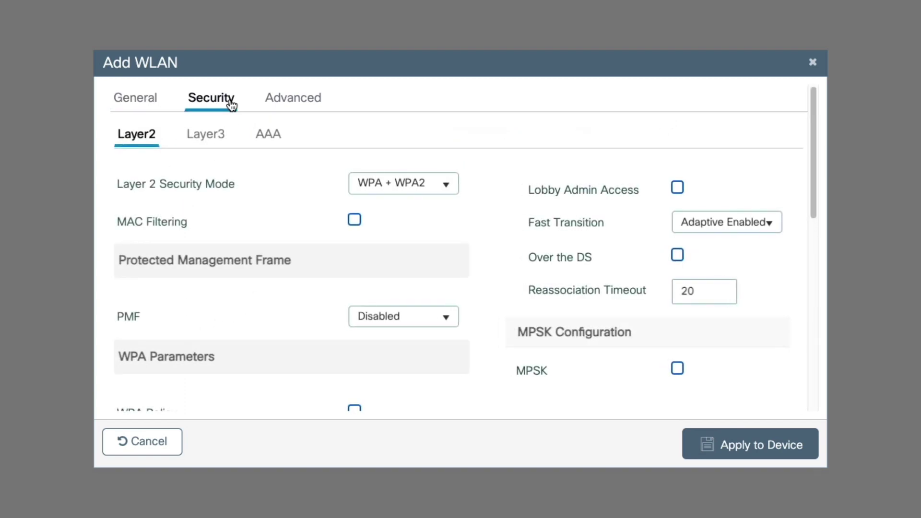
scroll(495, 171, down, 1)
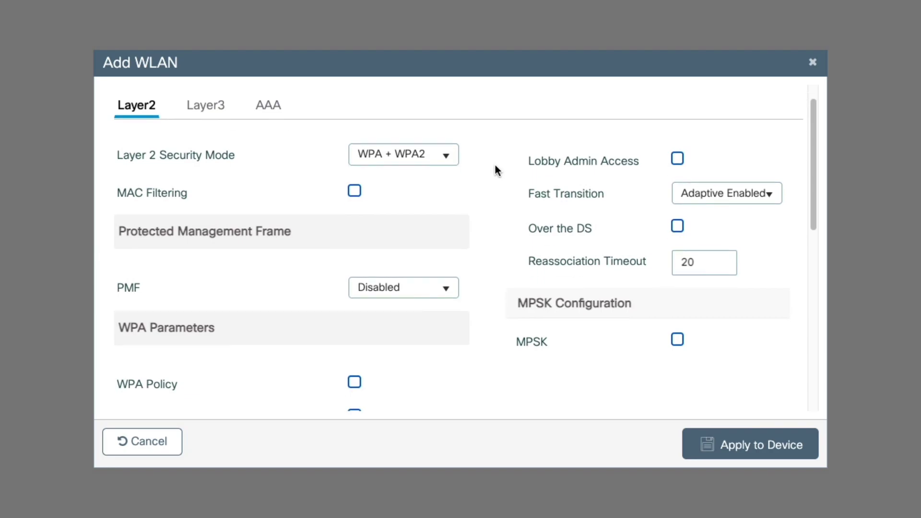
scroll(496, 169, down, 3)
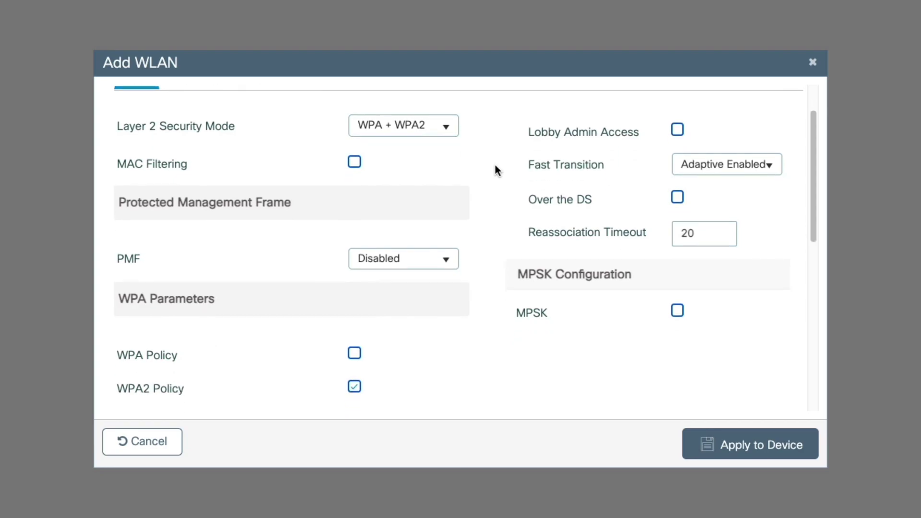
scroll(494, 170, down, 8)
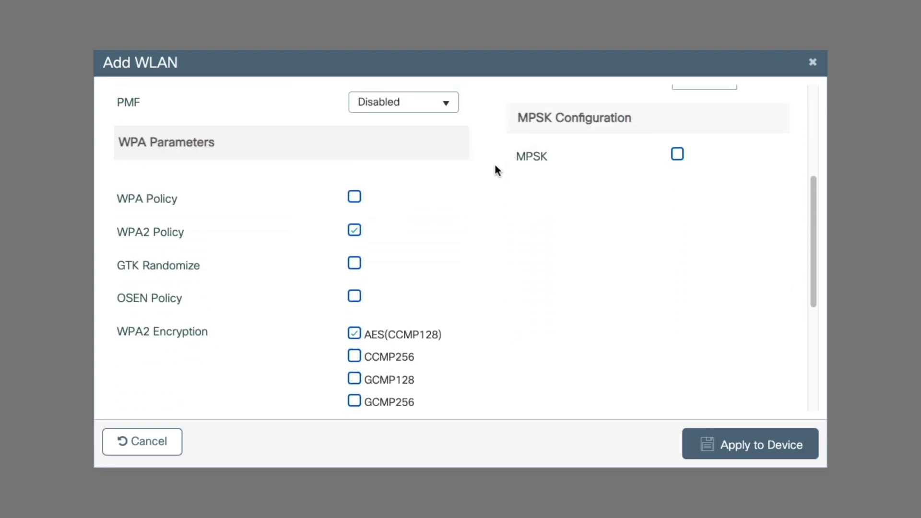
scroll(493, 227, down, 4)
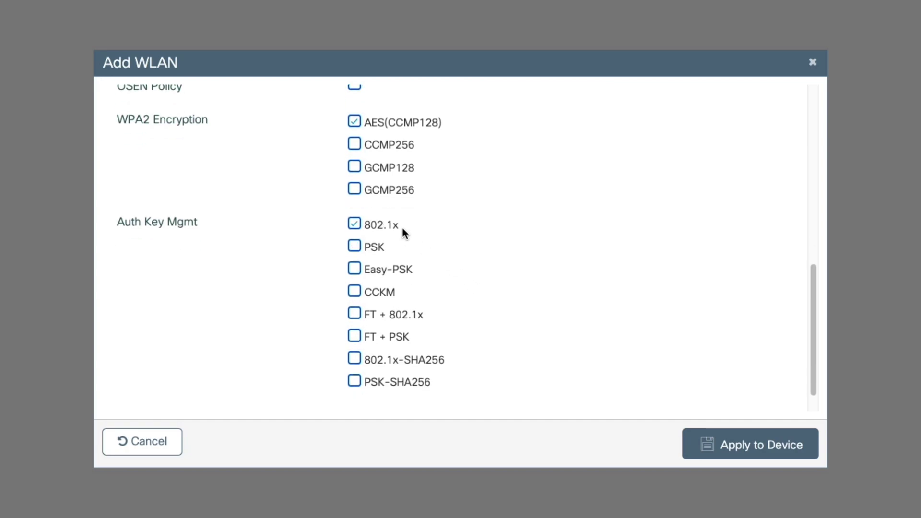
scroll(401, 225, up, 15)
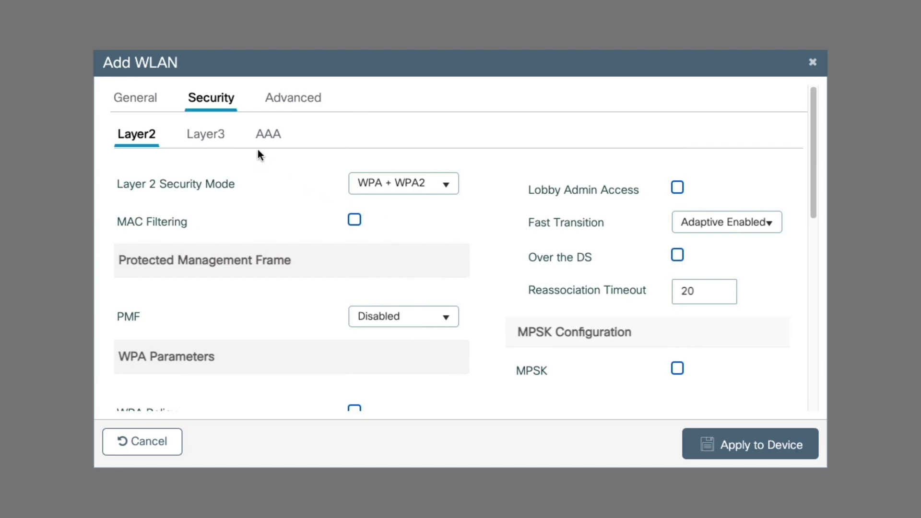
Assign the OpenRoaming authentication list to the WLAN and create it on the controller
click(266, 135)
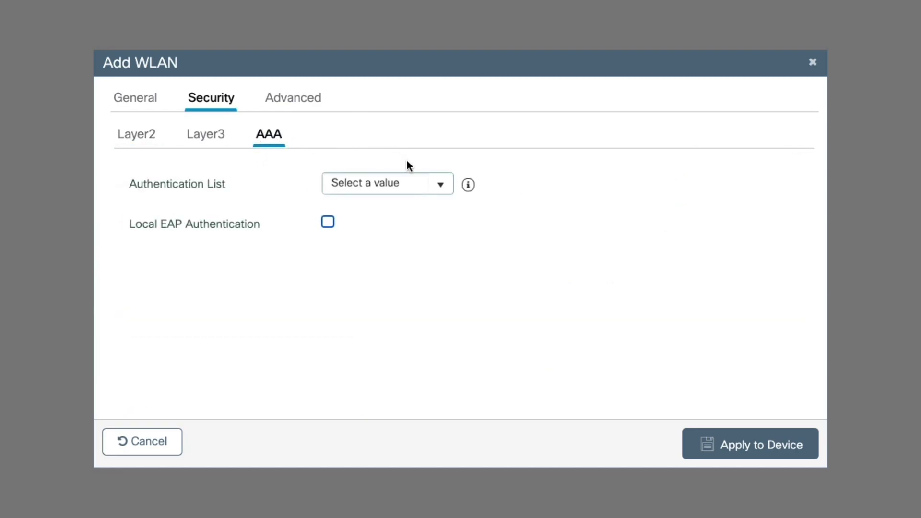
click(451, 192)
click(424, 227)
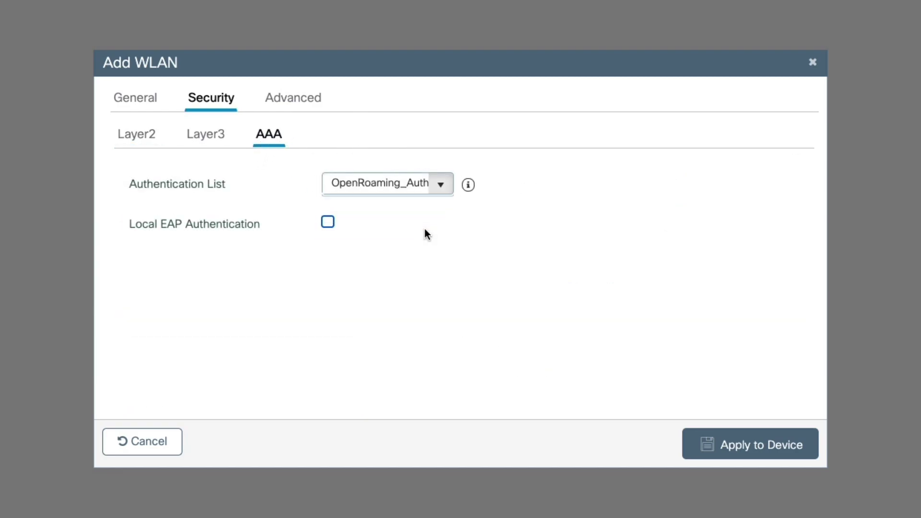
click(761, 452)
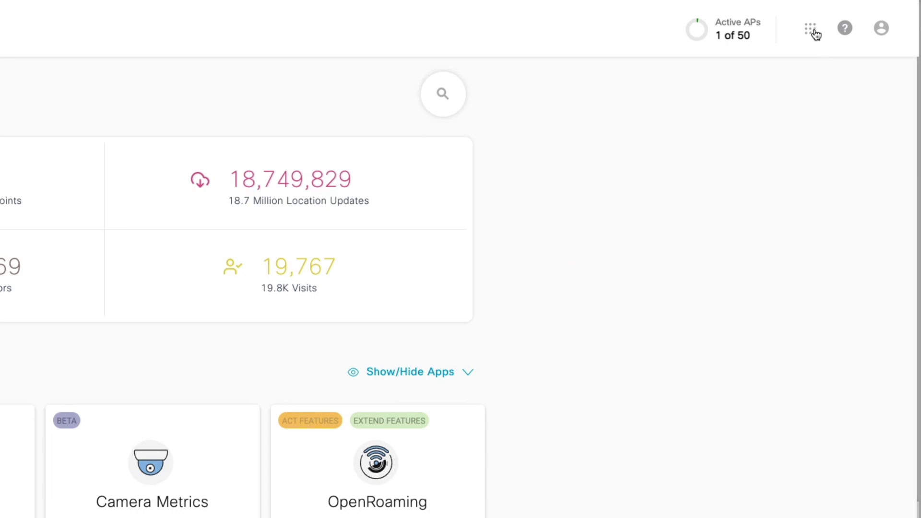
Launch the OpenRoaming app in DNA Spaces and go through Get Started to Setup
click(812, 30)
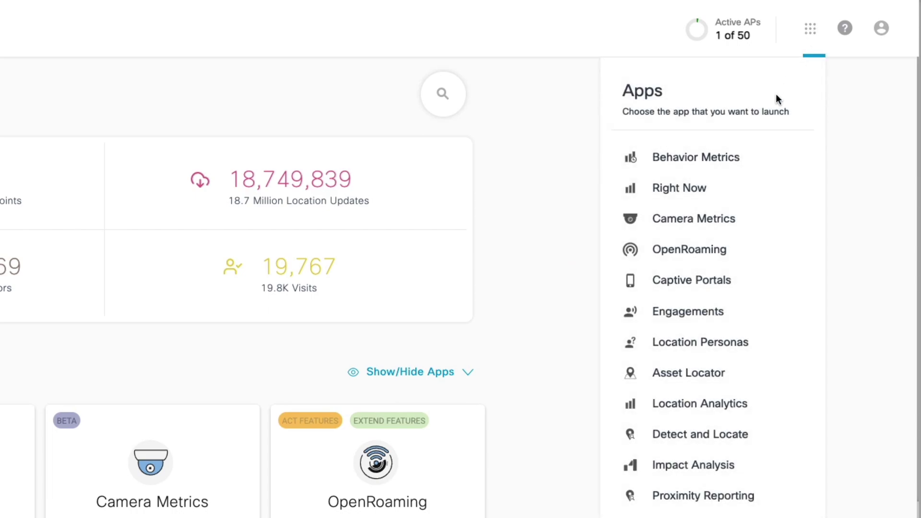
click(728, 249)
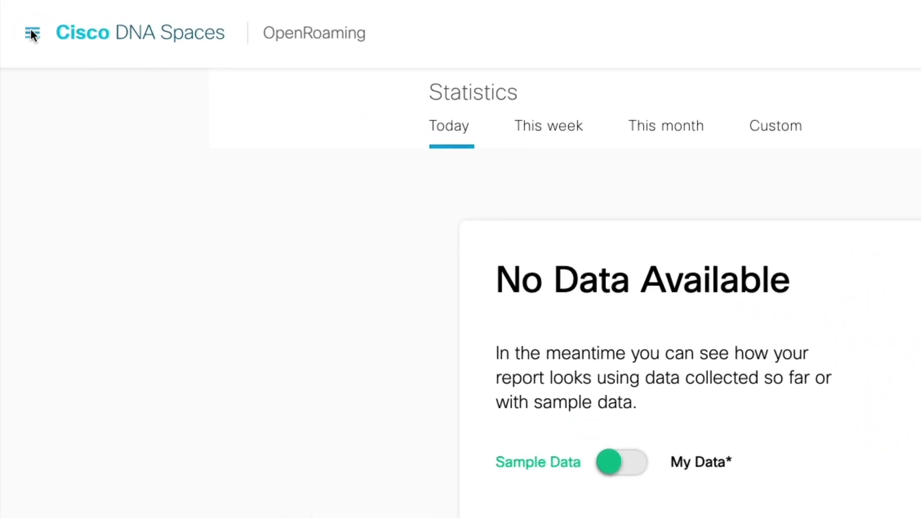
click(32, 35)
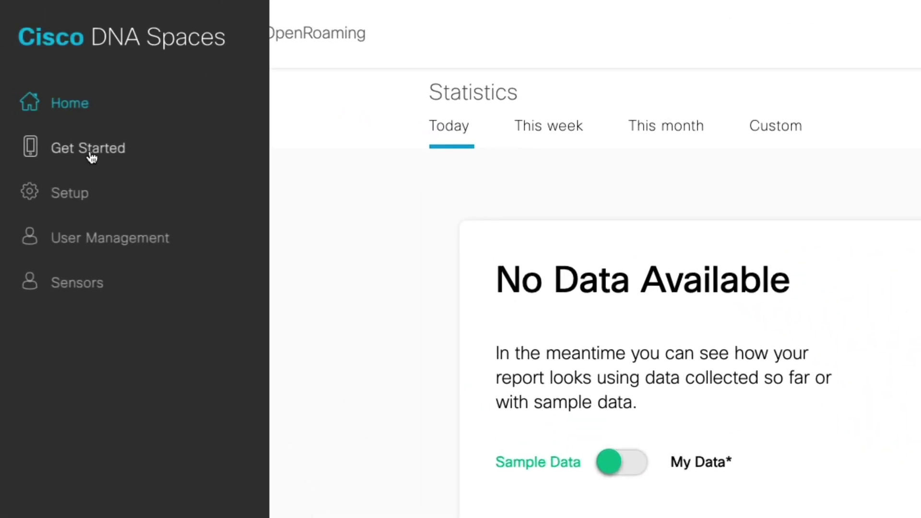
click(91, 152)
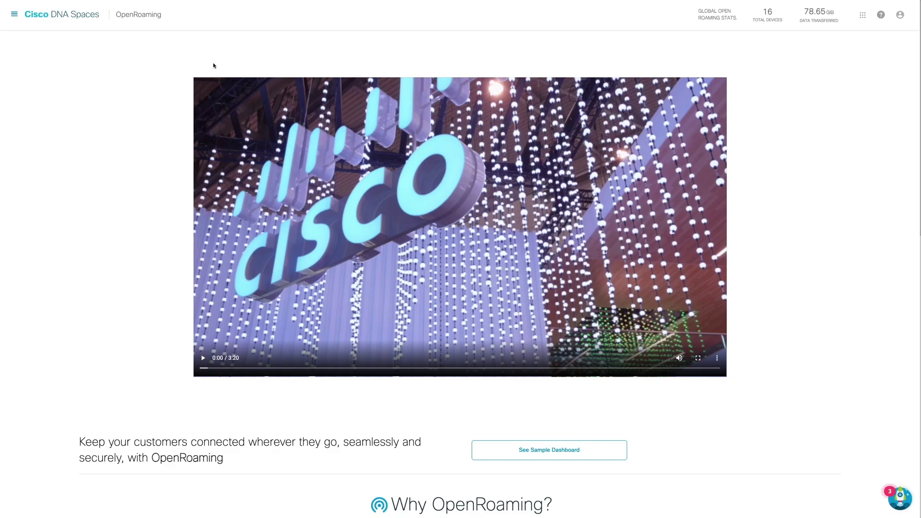
click(12, 14)
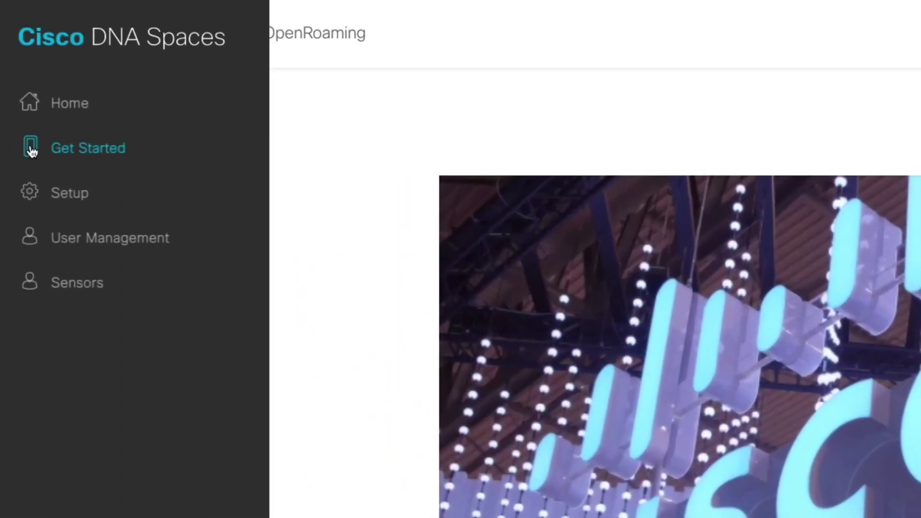
click(33, 188)
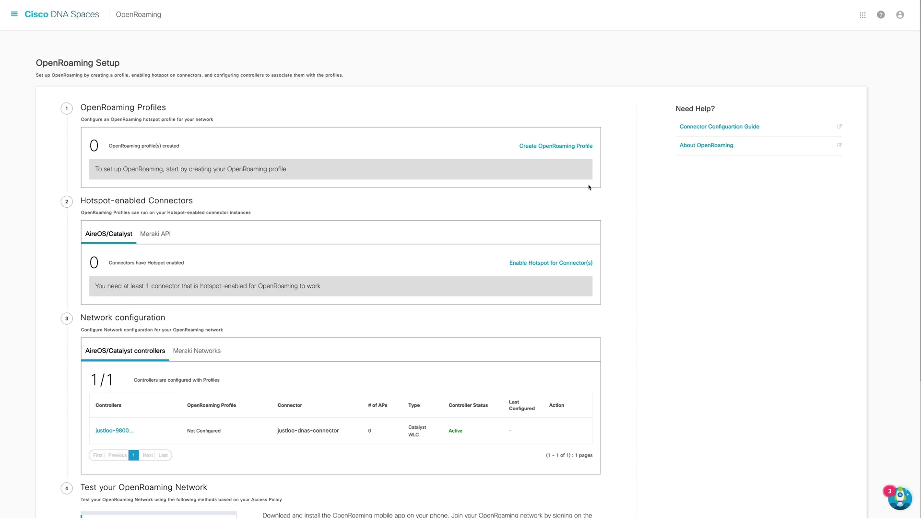
Start a new OpenRoaming profile and move past the intro screen to the Access Policy step
click(569, 146)
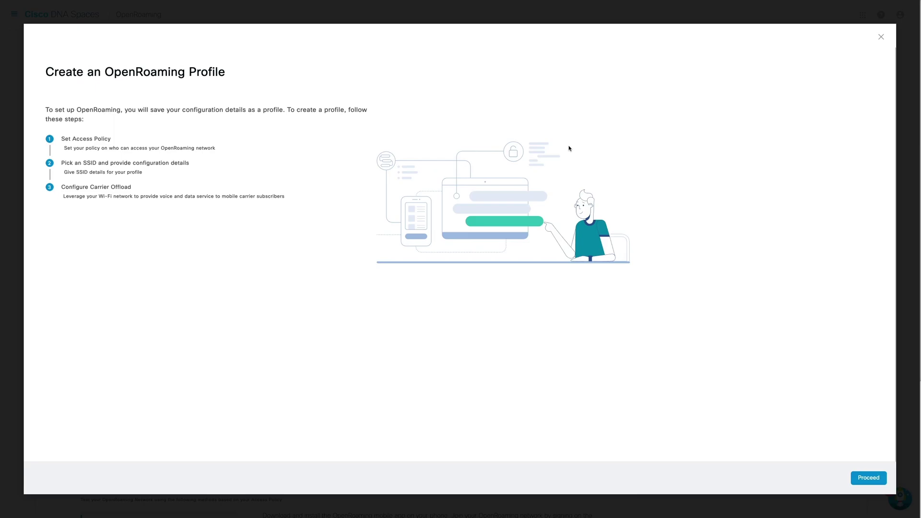
click(856, 478)
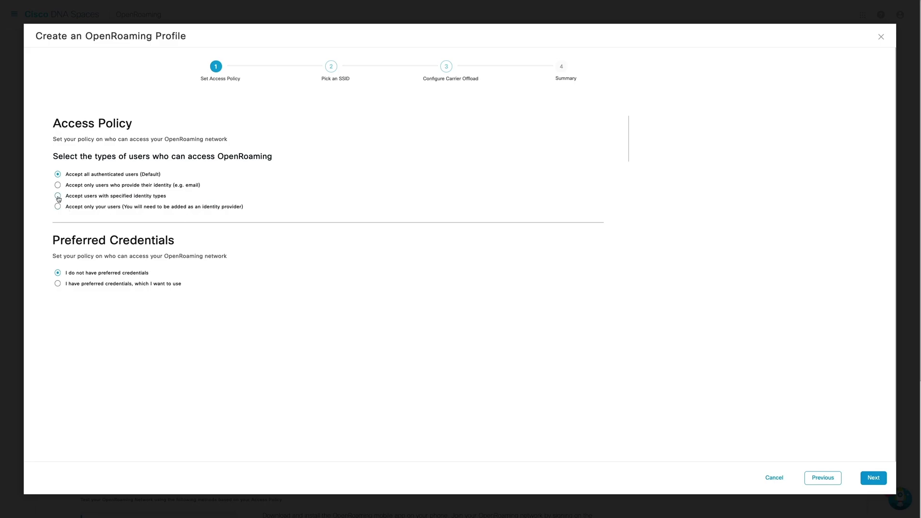
click(57, 196)
scroll(162, 254, down, 1)
scroll(162, 255, down, 2)
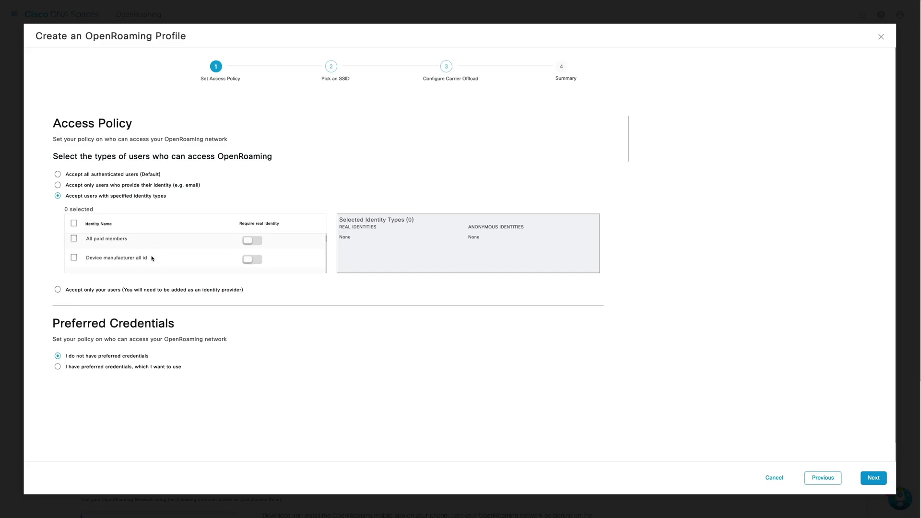
scroll(151, 258, down, 1)
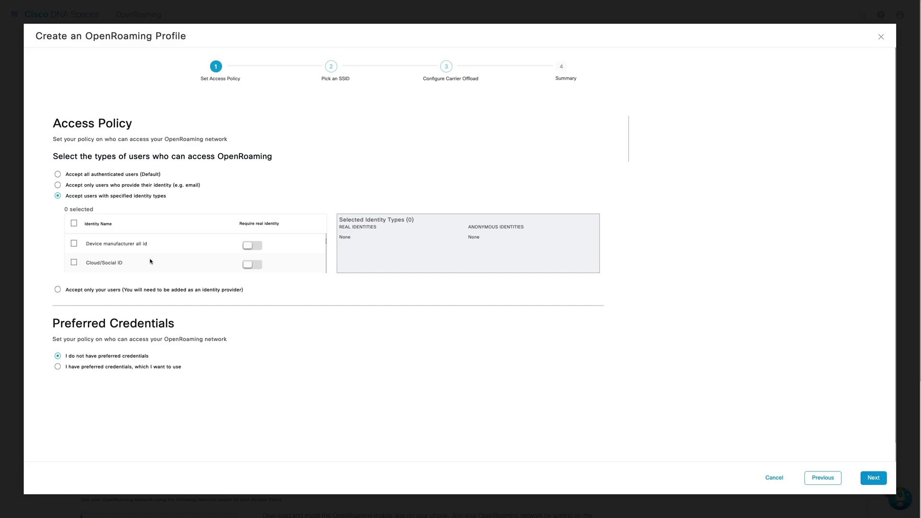
scroll(150, 261, down, 1)
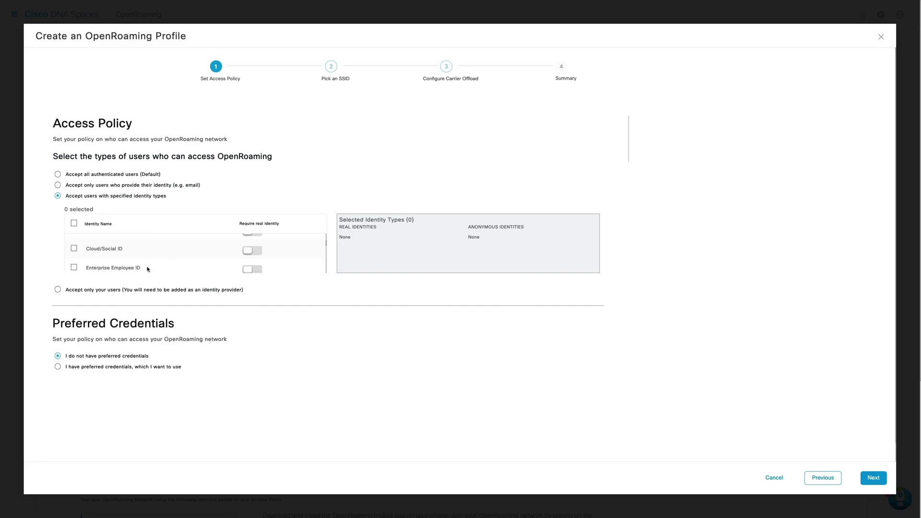
scroll(152, 268, up, 4)
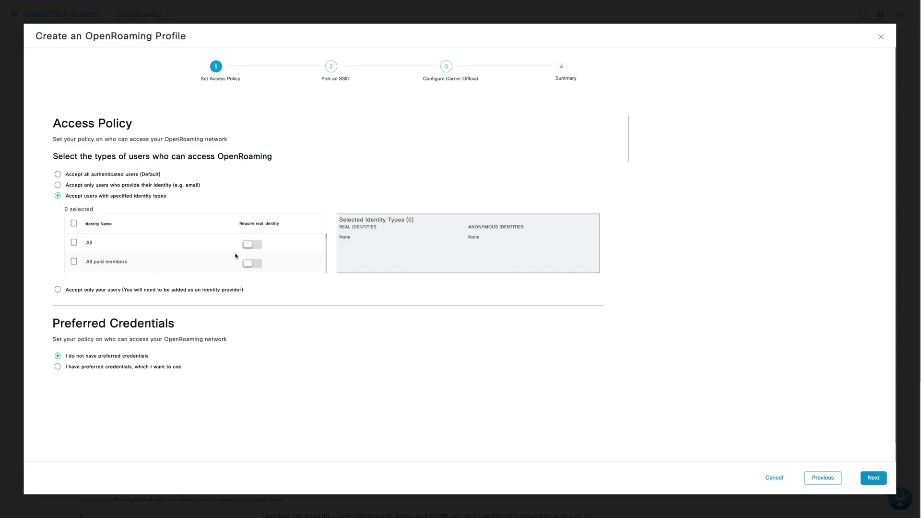
click(74, 242)
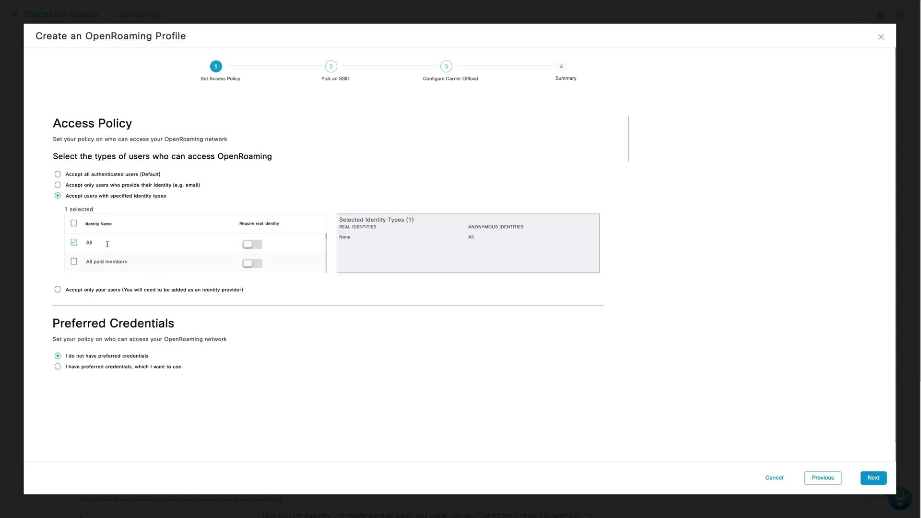
click(258, 245)
click(258, 245)
click(73, 242)
click(57, 175)
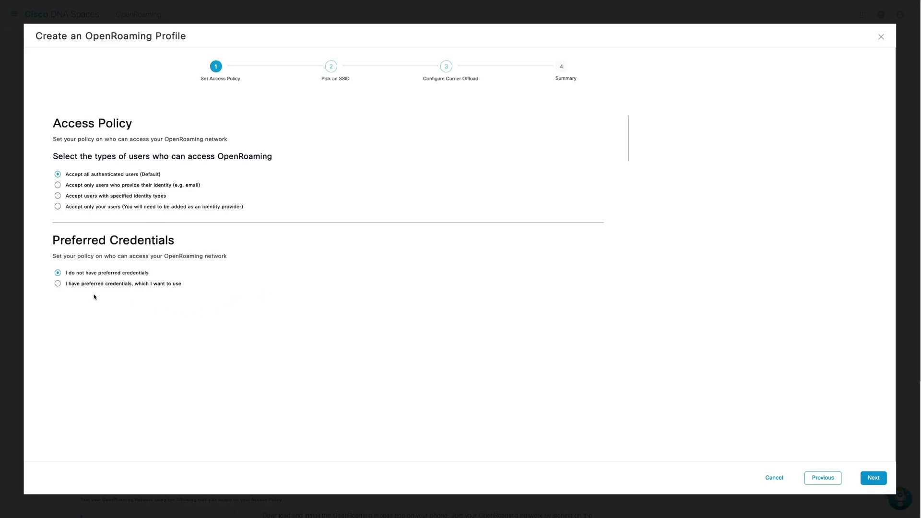
click(57, 284)
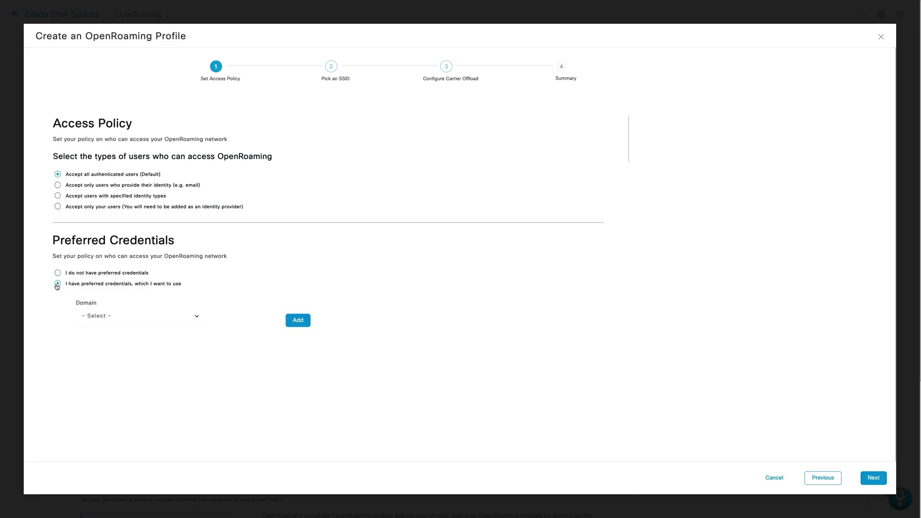
click(137, 323)
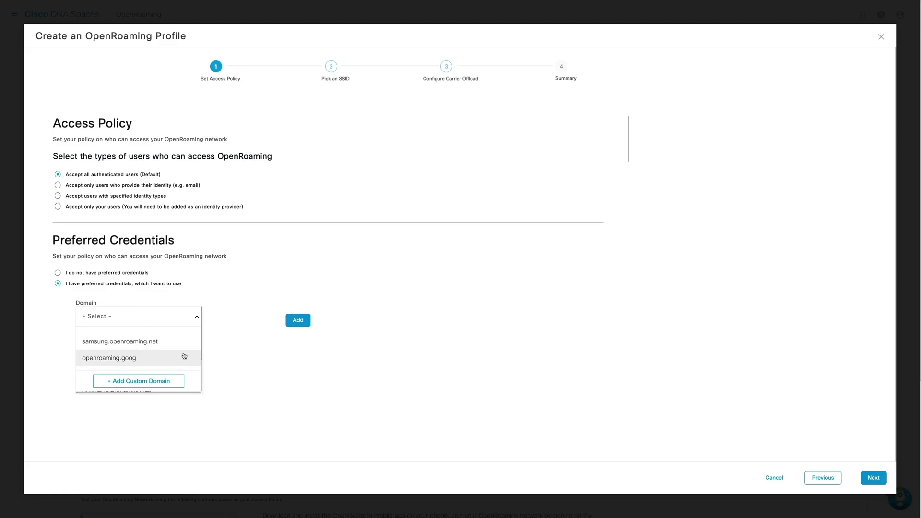
scroll(183, 356, down, 1)
scroll(183, 355, down, 2)
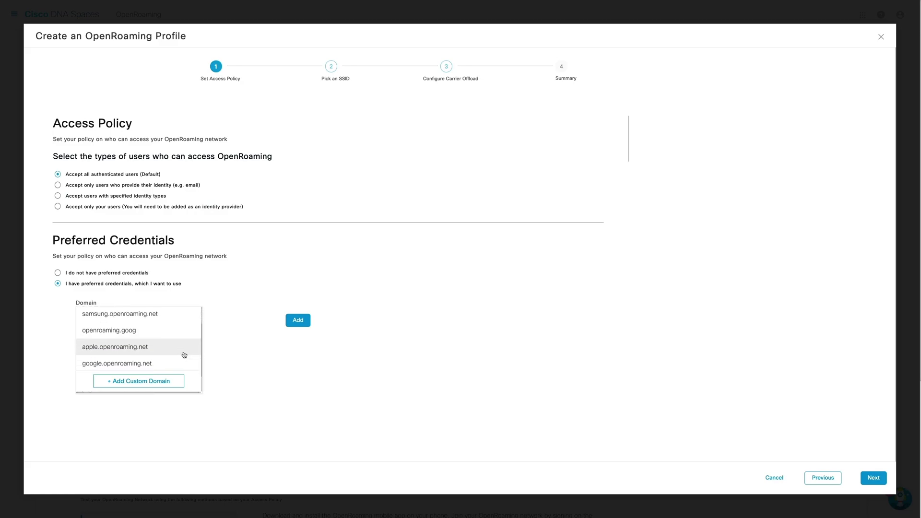
click(174, 378)
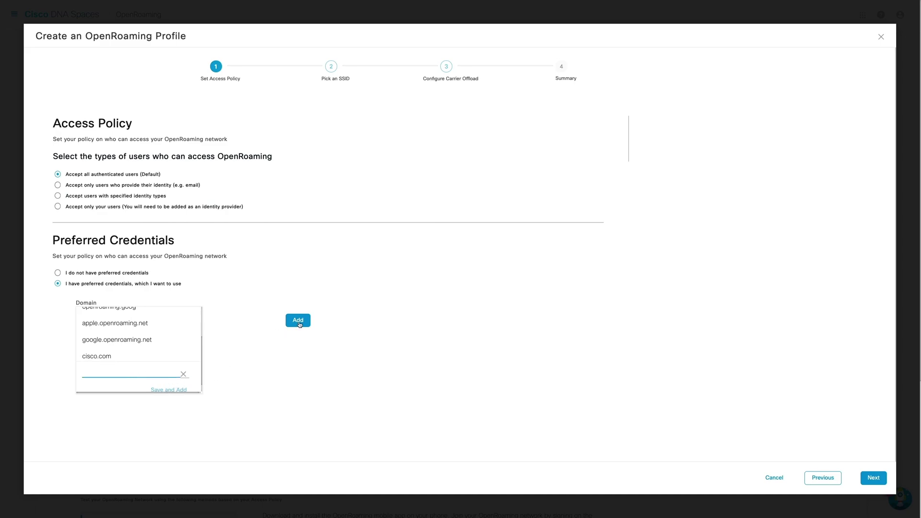
click(58, 274)
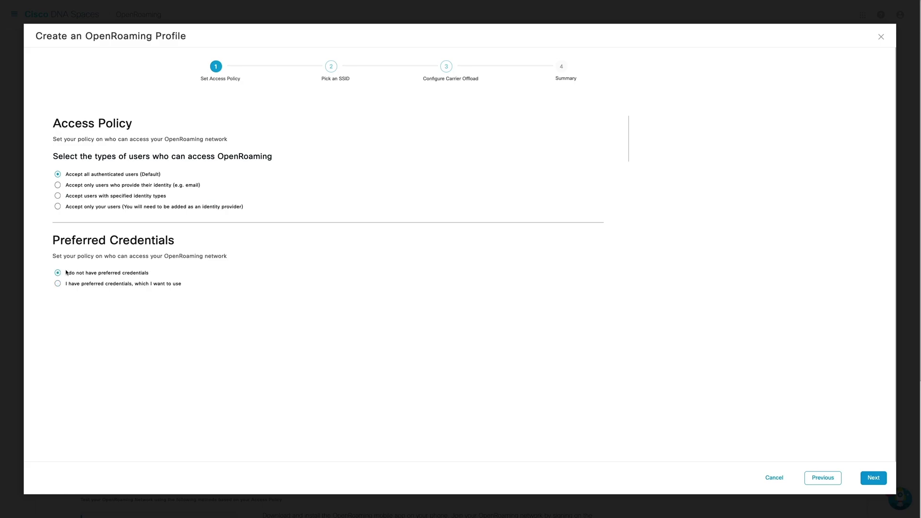
Name the profile's SSID OpenRoaming_Video, review the Advanced settings, and continue to Carrier Offload
click(869, 482)
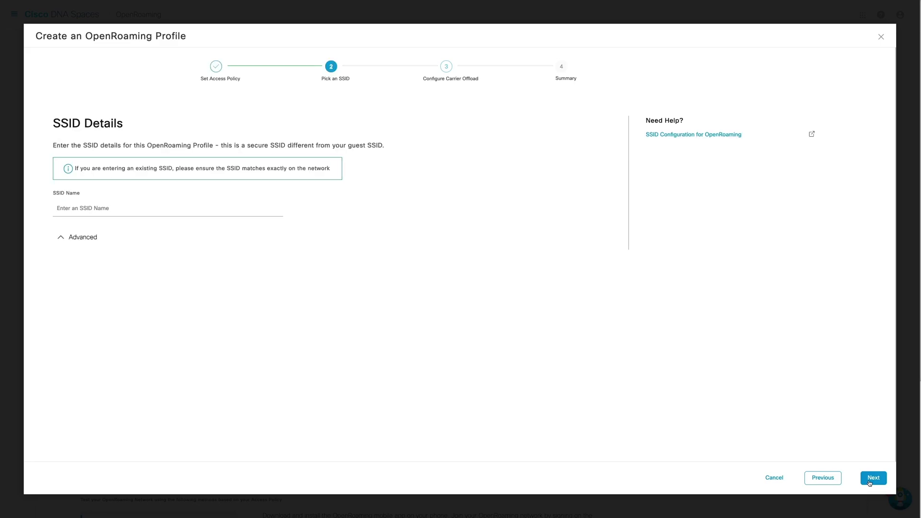
click(241, 207)
text(Op)
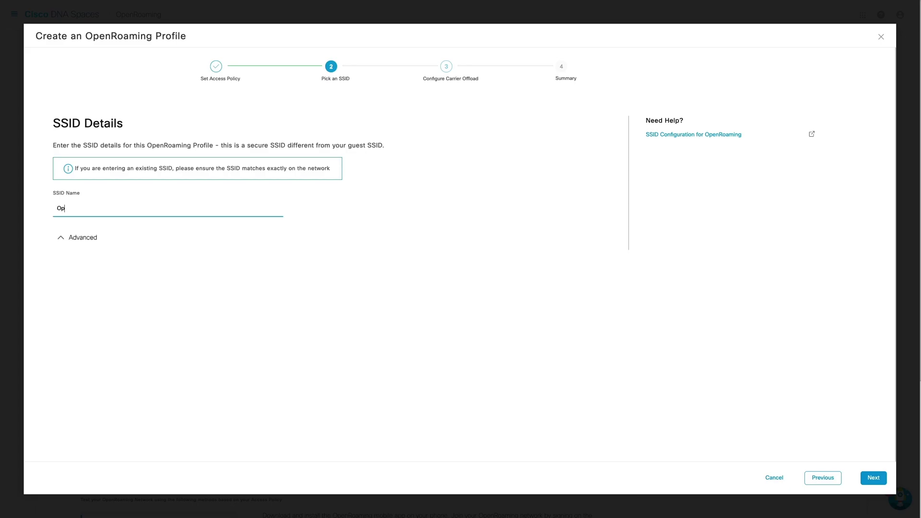
text(enRoaming_Video)
click(89, 239)
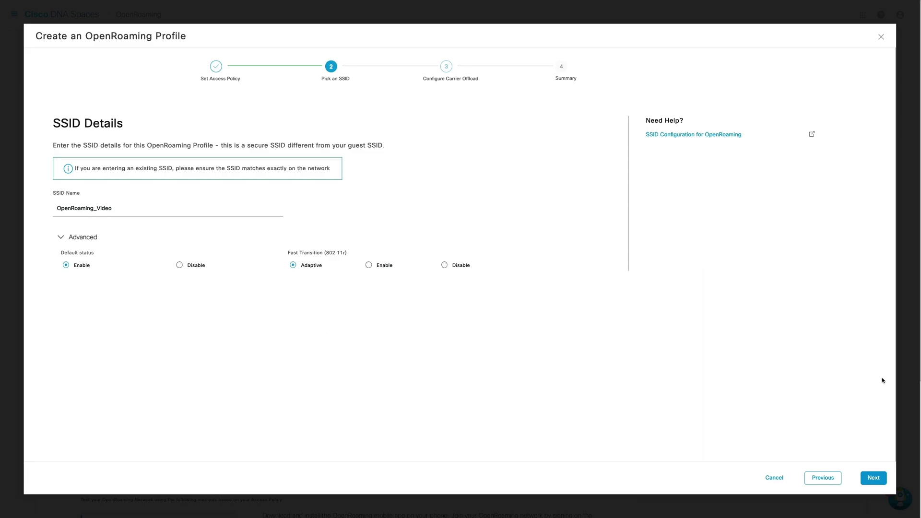
click(872, 477)
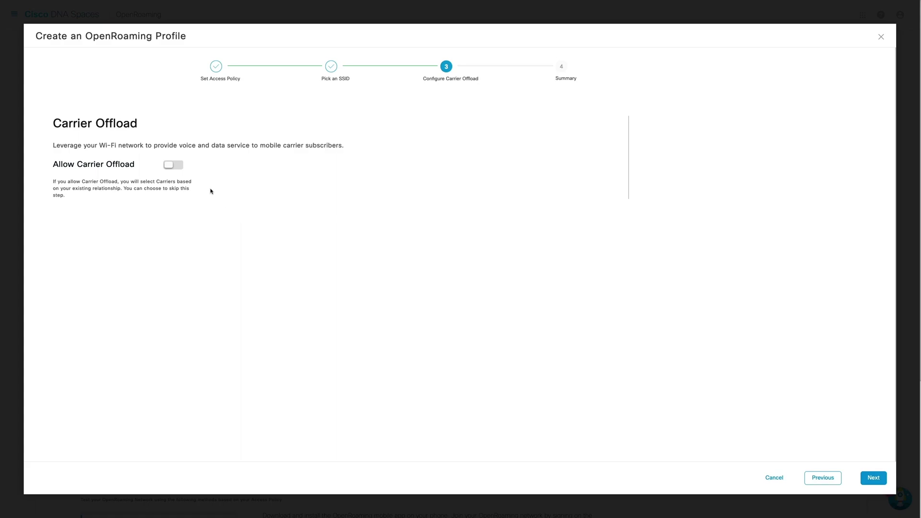
Leave carrier offload off after reviewing the carrier list, then save the OpenRoaming_Video profile
click(173, 164)
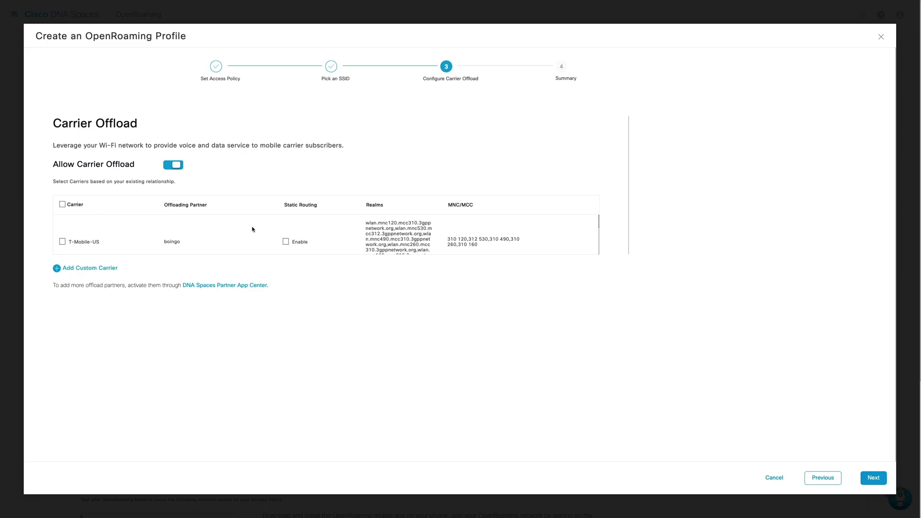
scroll(253, 230, down, 5)
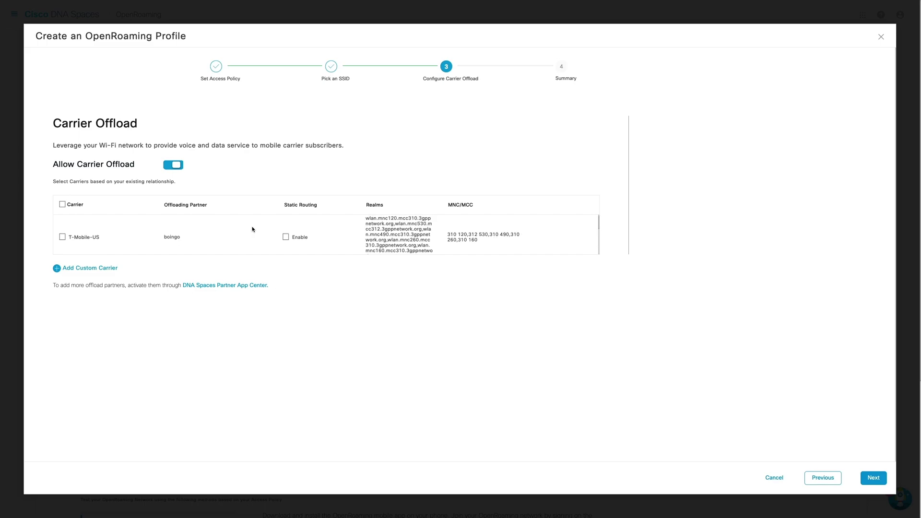
scroll(202, 240, down, 3)
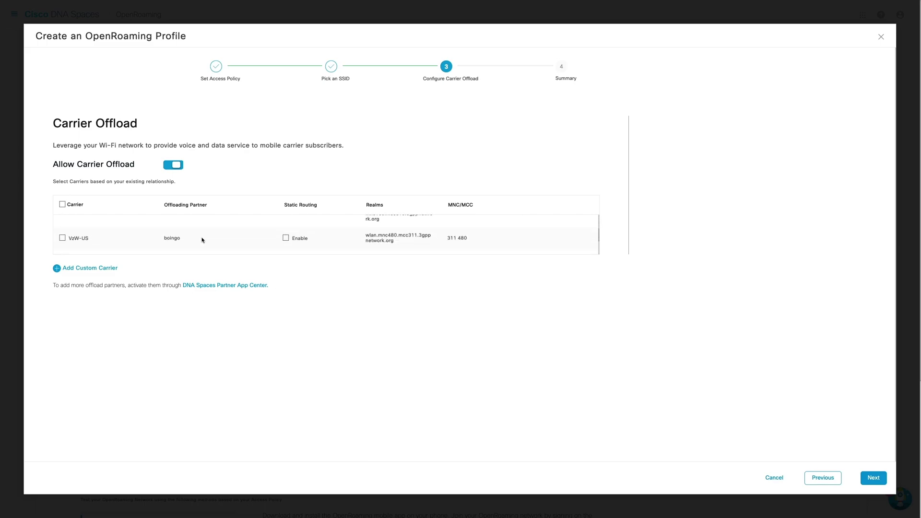
scroll(202, 240, down, 2)
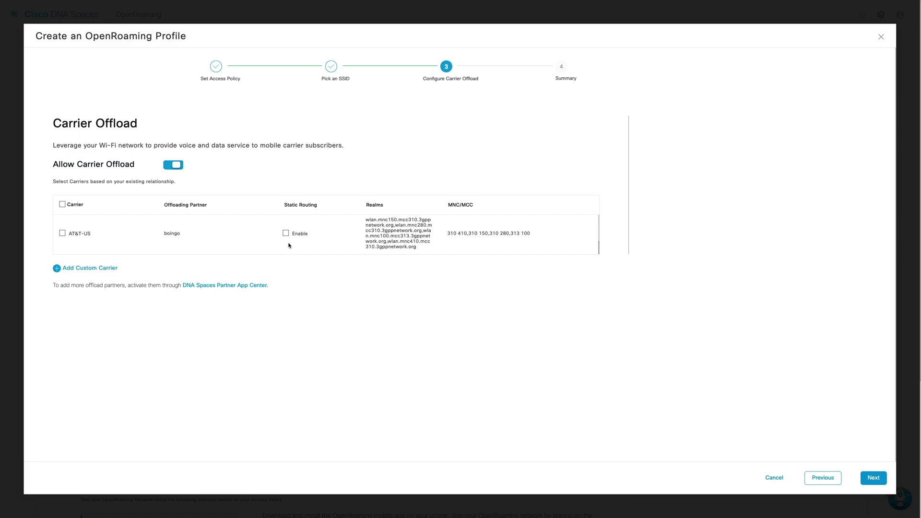
scroll(238, 237, down, 2)
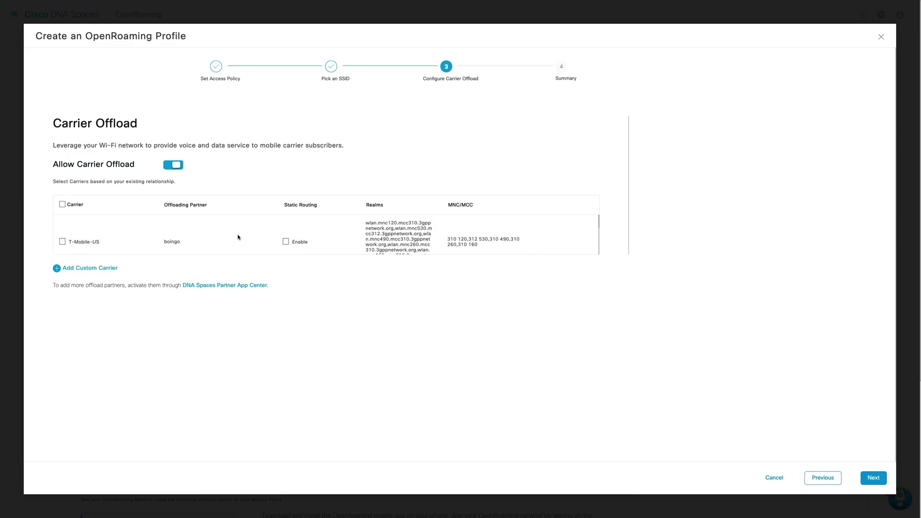
click(177, 166)
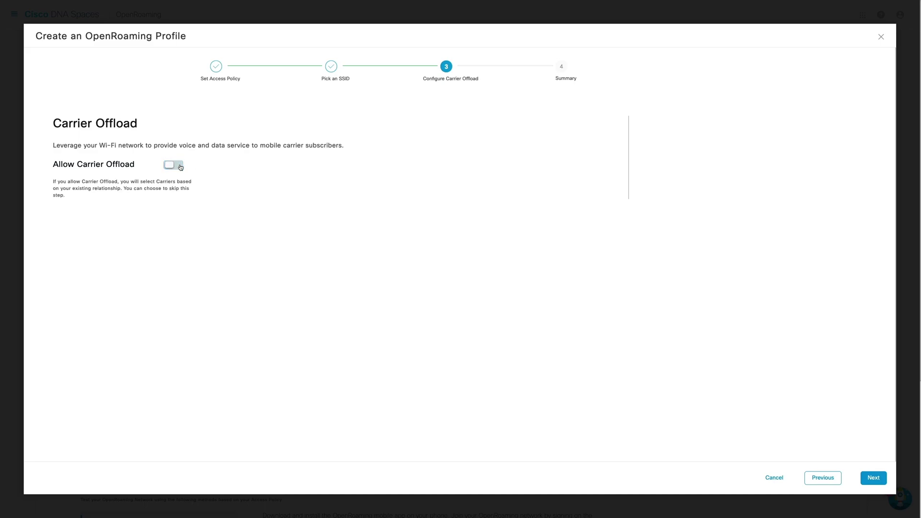
click(880, 479)
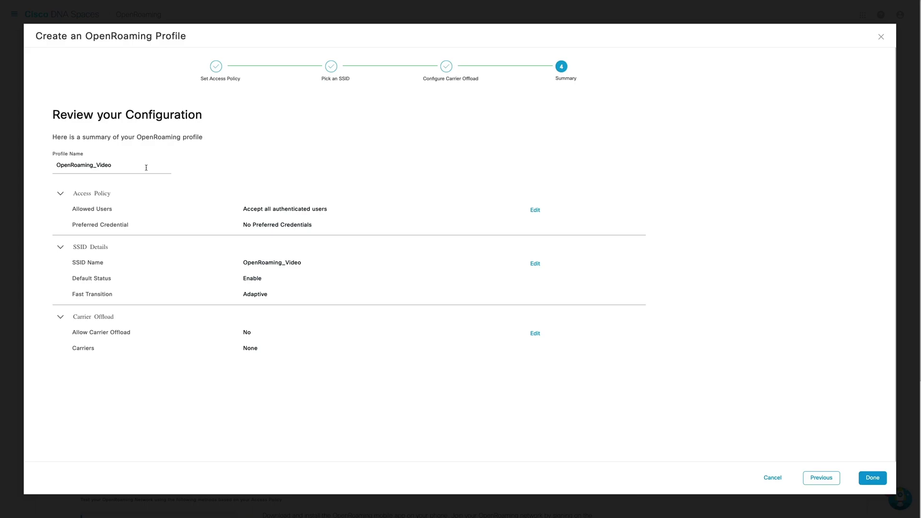
click(879, 481)
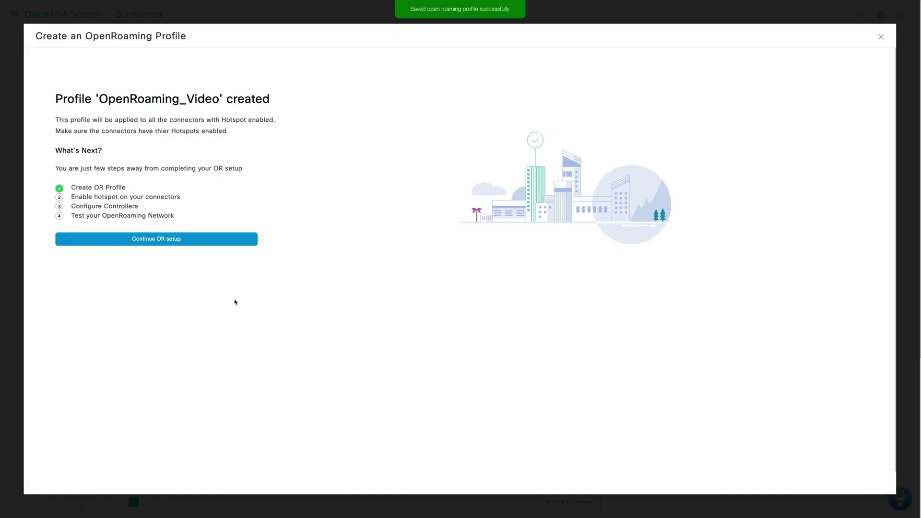
Go back to the OpenRoaming setup overview and begin enabling a hotspot on a connector
click(161, 239)
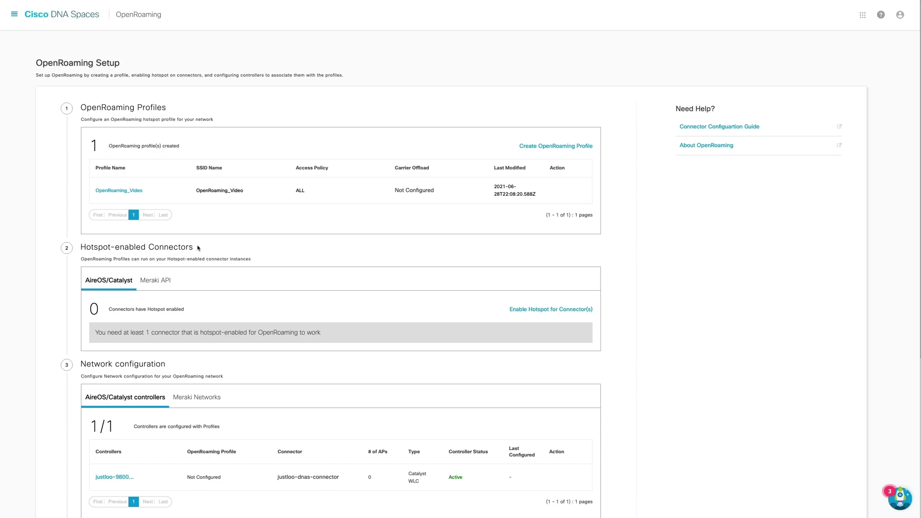
click(531, 309)
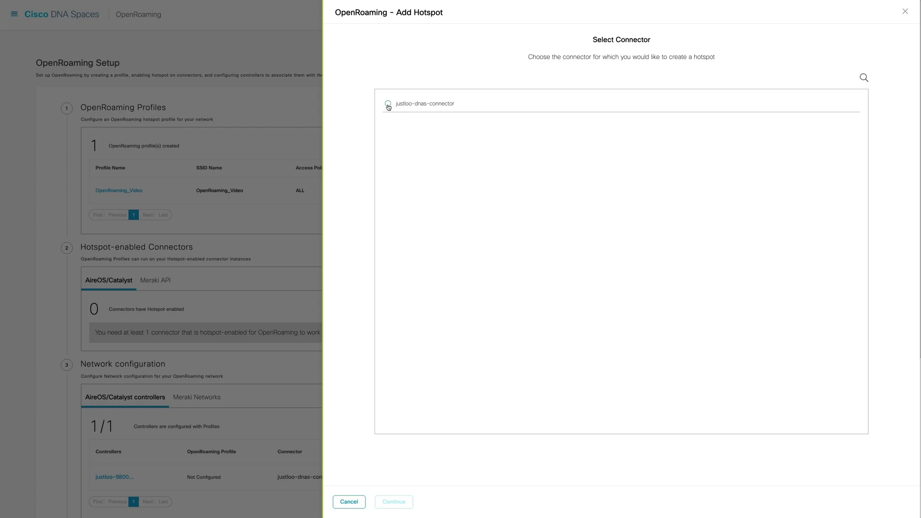
Generate a hotspot token for the only available connector and copy it
click(388, 105)
click(401, 508)
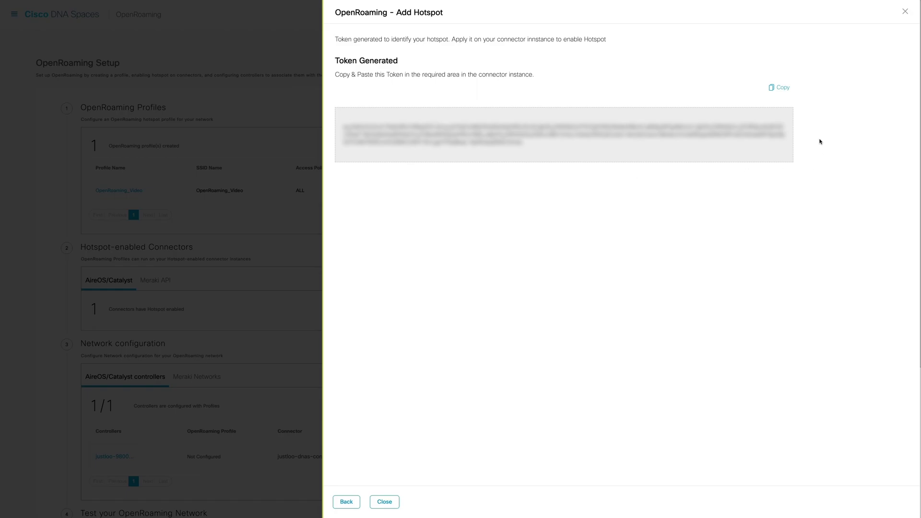
click(787, 89)
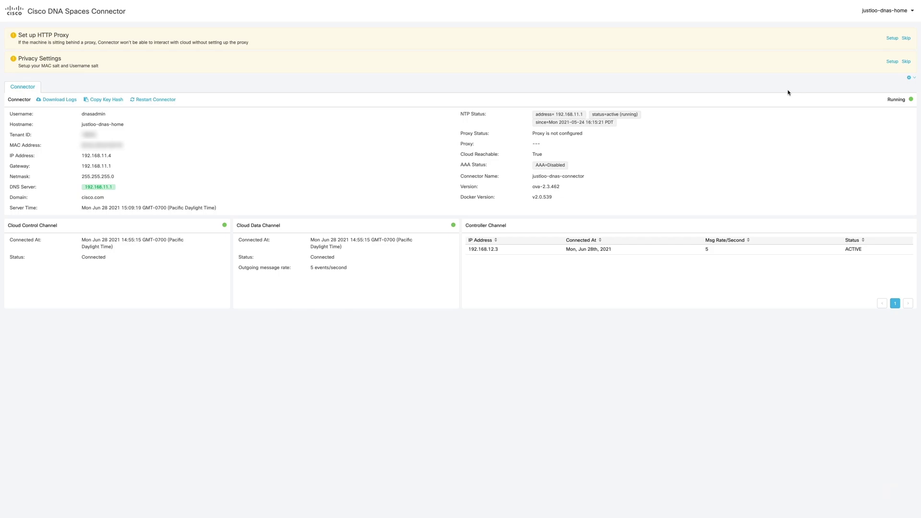
Paste the copied hotspot token into the connector's Configure Token field, save it, and view the Hotspot service
click(908, 77)
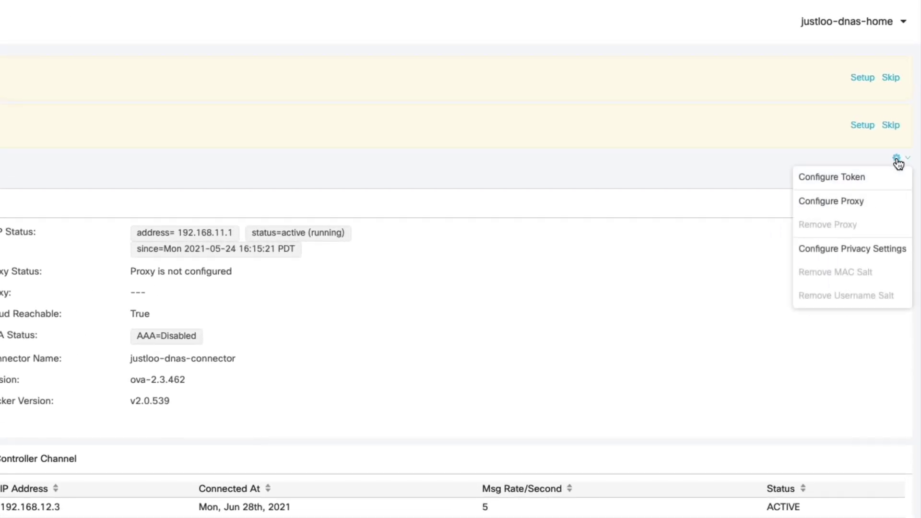
click(895, 183)
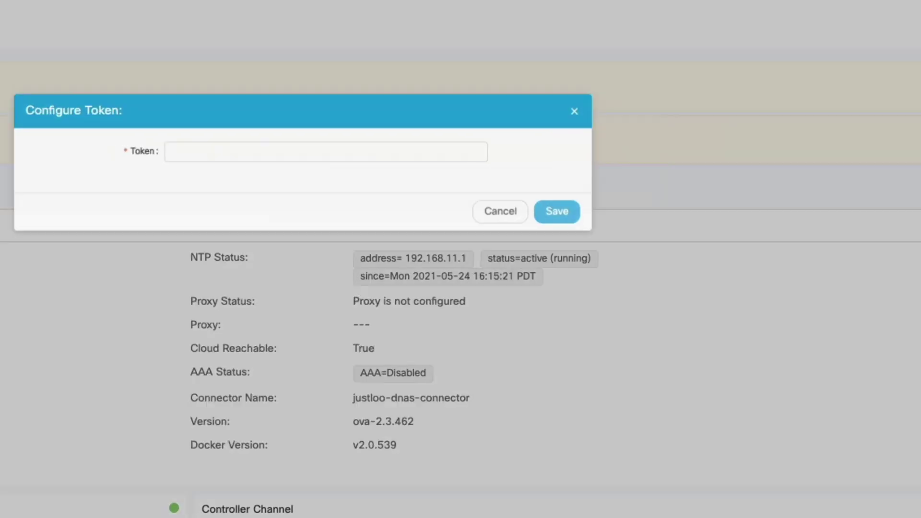
click(410, 173)
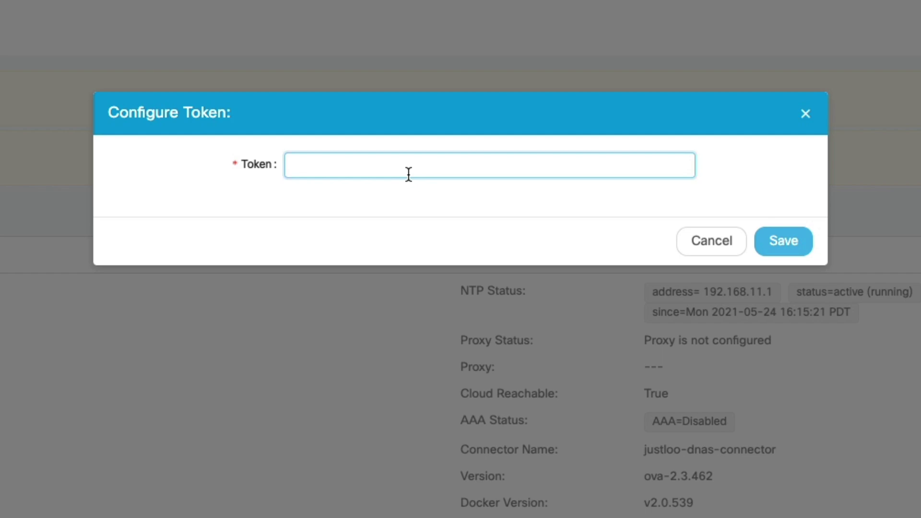
key(ctrl+v)
click(806, 247)
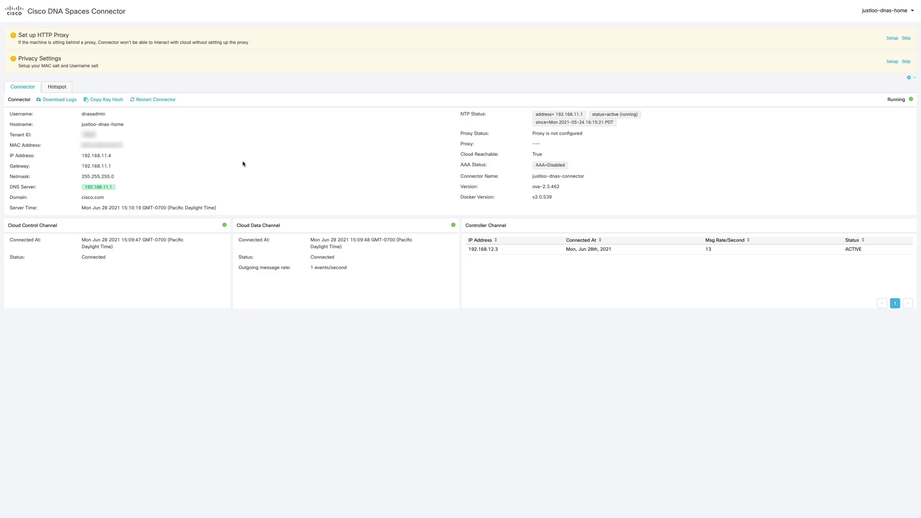
click(57, 87)
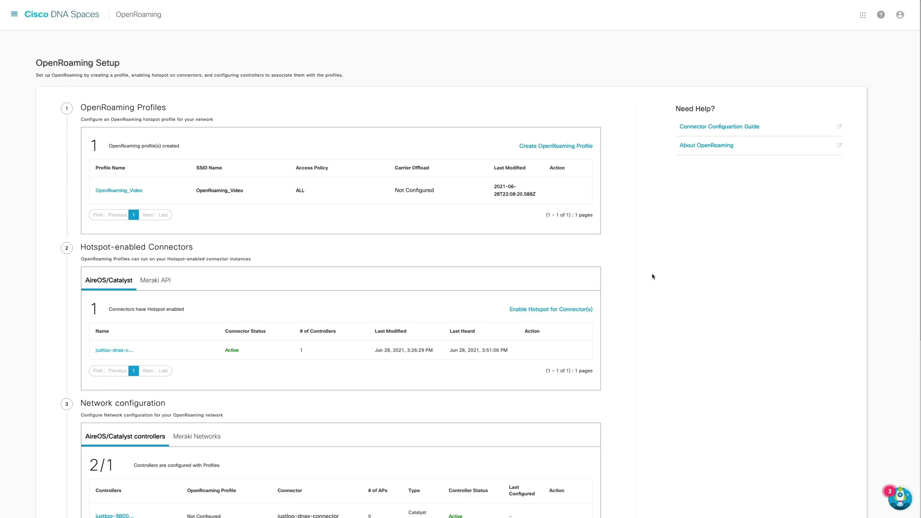
Scroll down to the Catalyst controller row in the Network configuration controllers table
scroll(652, 276, down, 2)
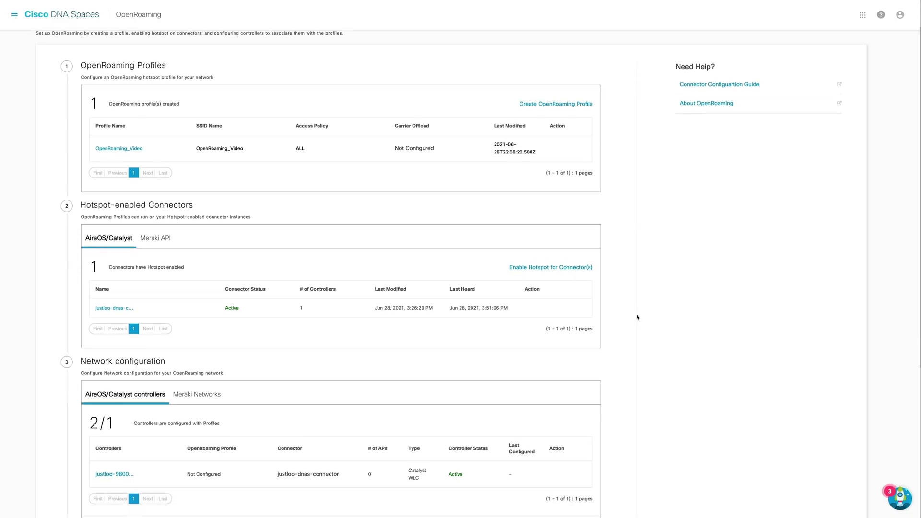
scroll(638, 336, down, 5)
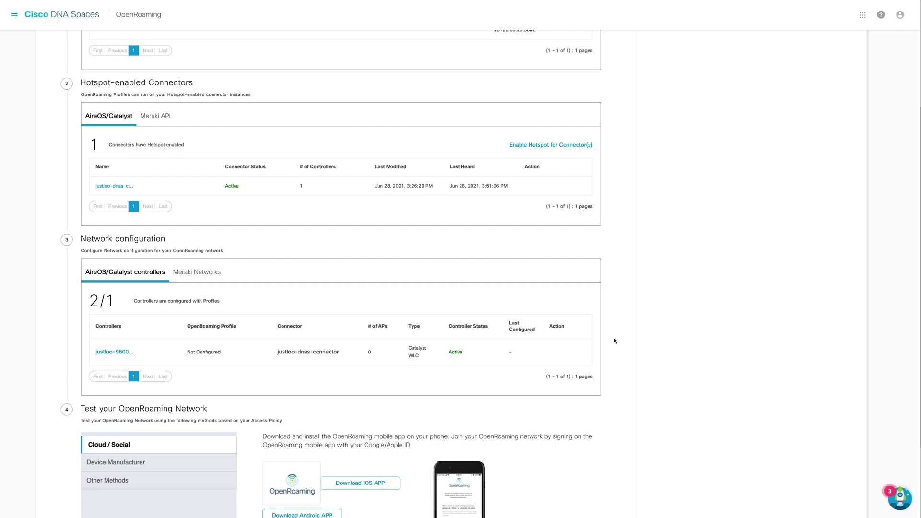
Assign the OpenRoaming_Video profile to the Catalyst controller and continue after reviewing its details
mouse_move(569, 353)
click(567, 353)
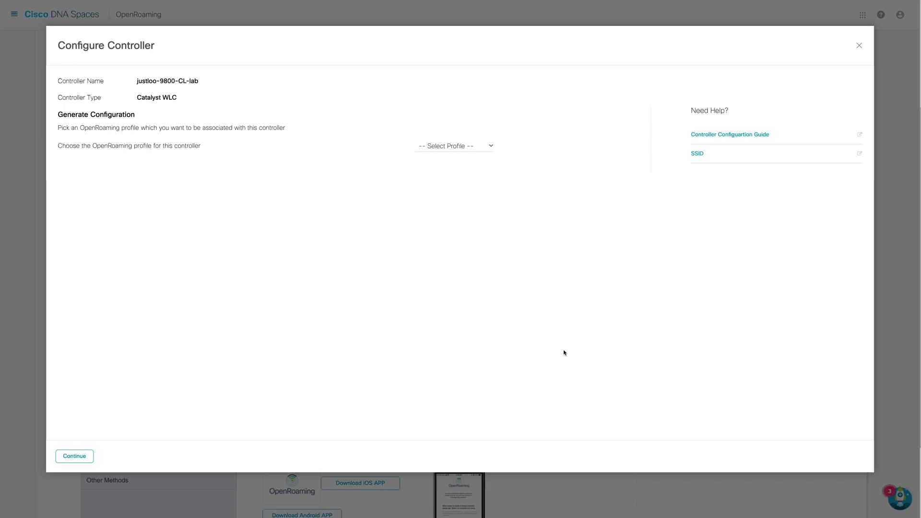
click(475, 147)
click(480, 165)
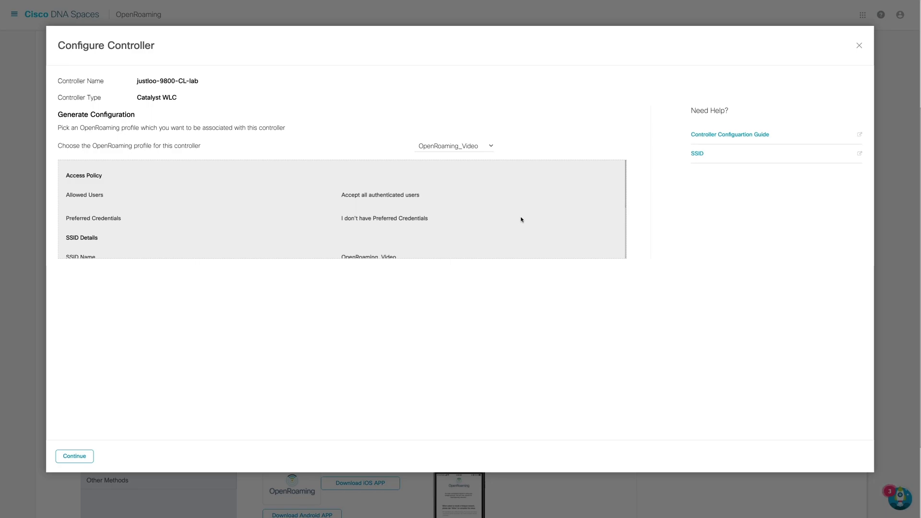
scroll(521, 219, down, 2)
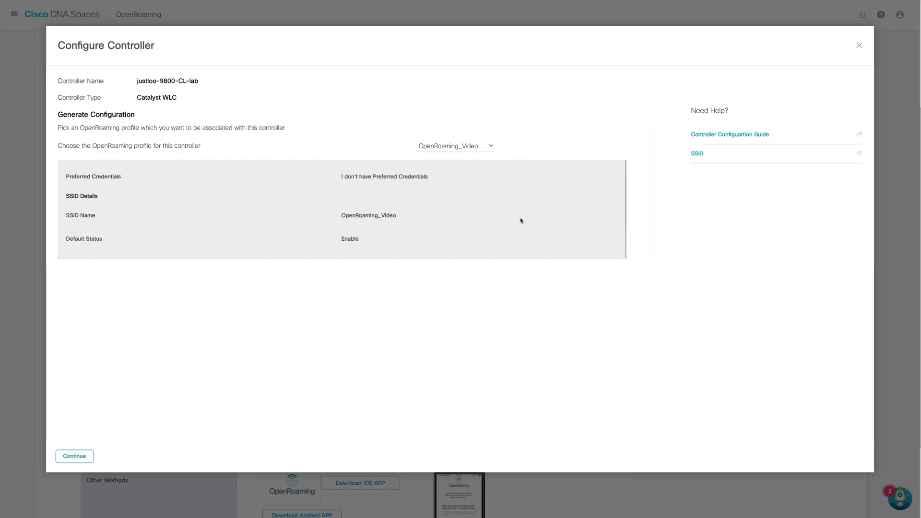
scroll(521, 220, down, 1)
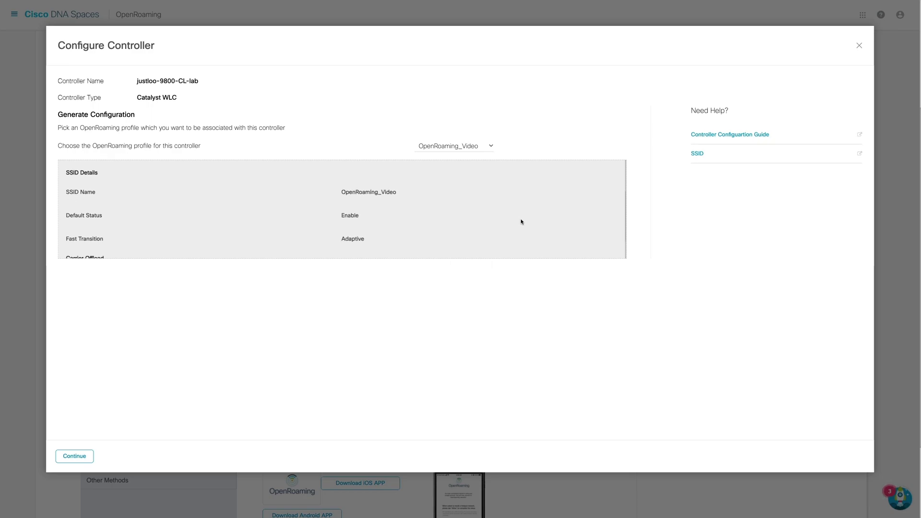
scroll(521, 221, down, 2)
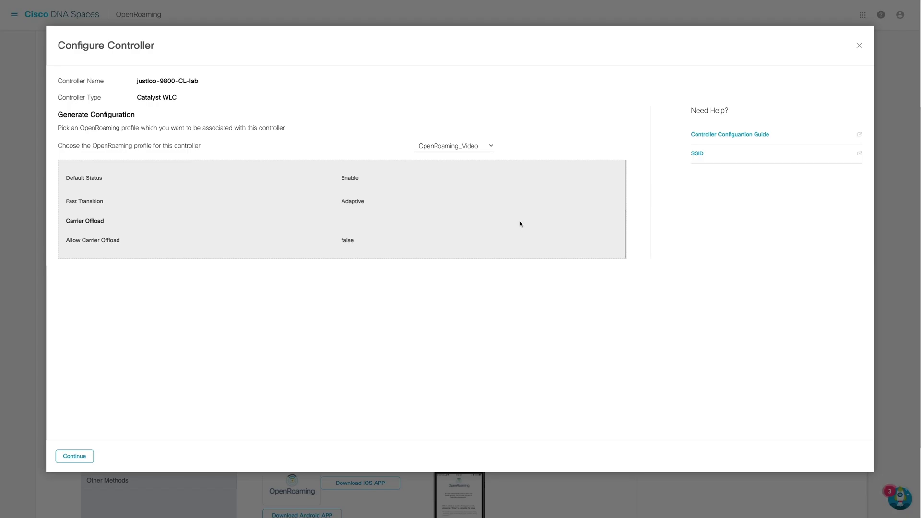
click(84, 455)
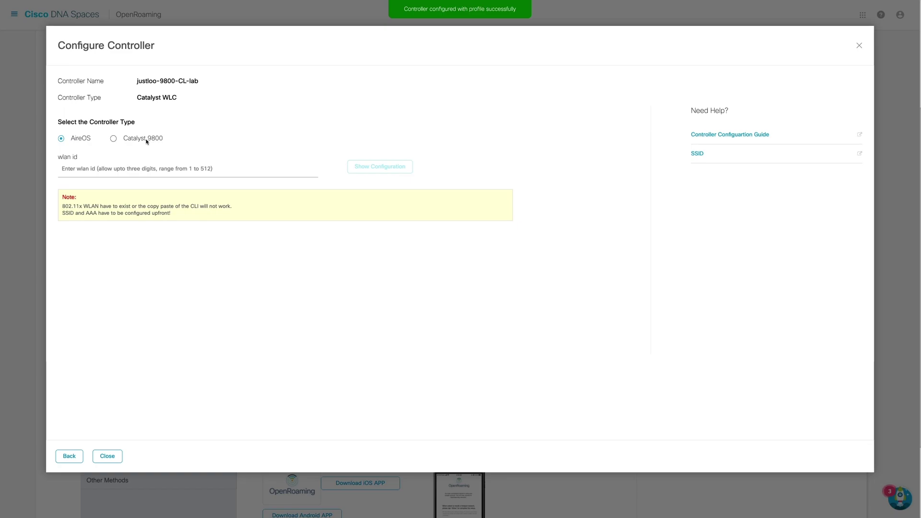
Generate the Catalyst 9800 CLI configuration for WLAN name OpenRoaming_Video
click(113, 139)
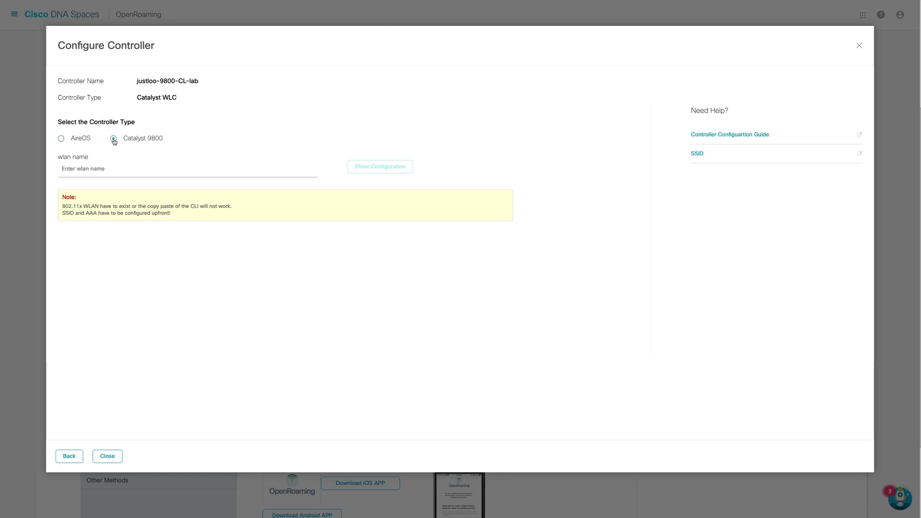
click(124, 166)
text(OpenR)
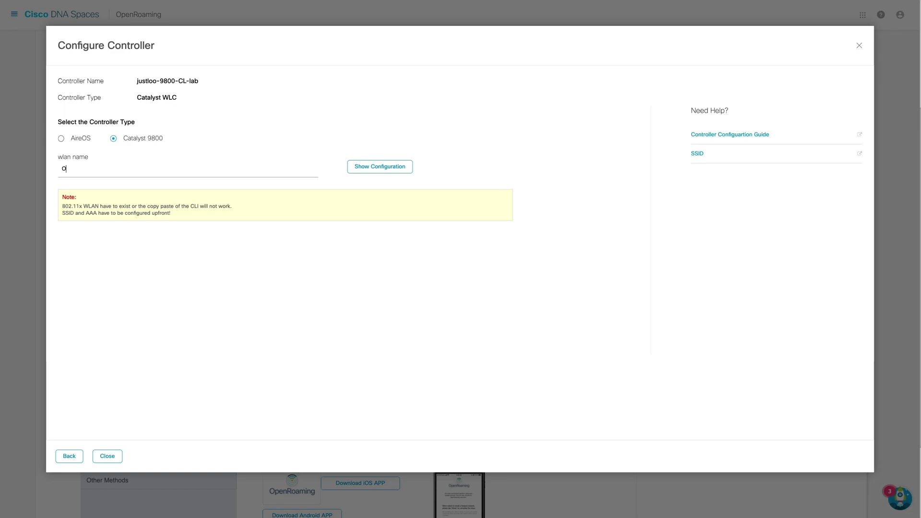
text(oaming_vid)
key(BackSpace)
key(BackSpace)
text(Video)
click(371, 167)
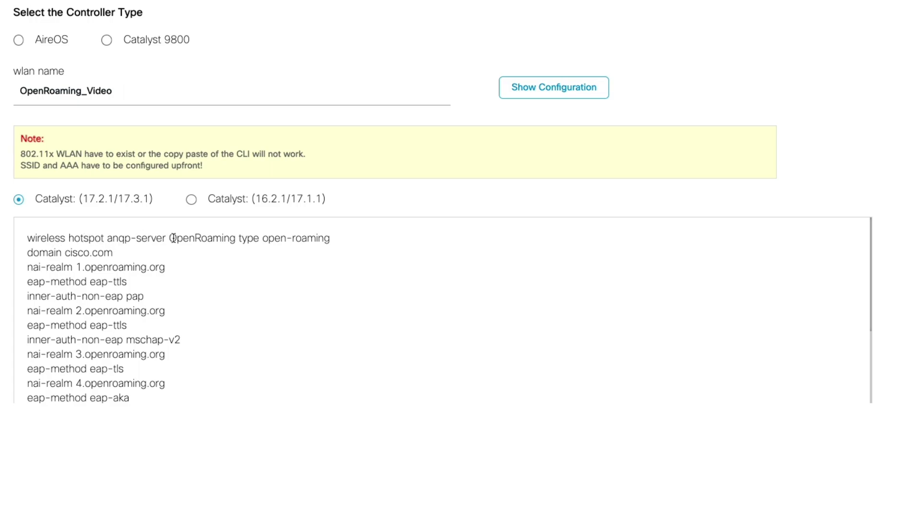
Select the entire generated CLI configuration text for copying
drag(124, 257, 34, 252)
click(97, 271)
scroll(171, 310, down, 3)
scroll(173, 310, down, 3)
scroll(175, 309, down, 2)
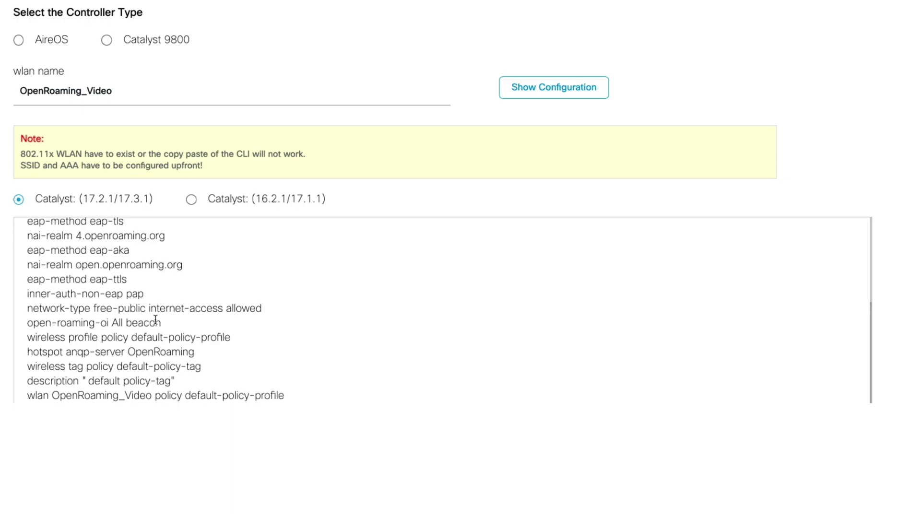
drag(161, 323, 22, 239)
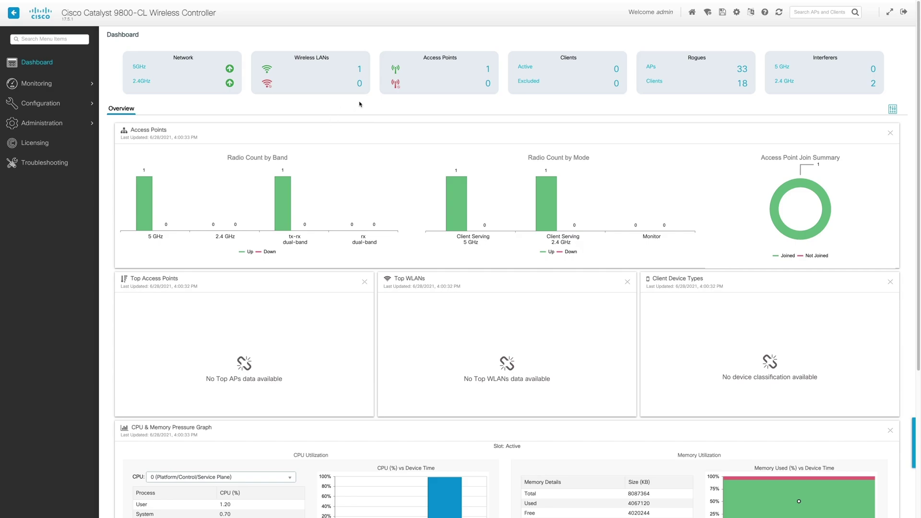
Paste the OpenRoaming commands into the controller's Command Line Interface in Configure mode
mouse_move(56, 122)
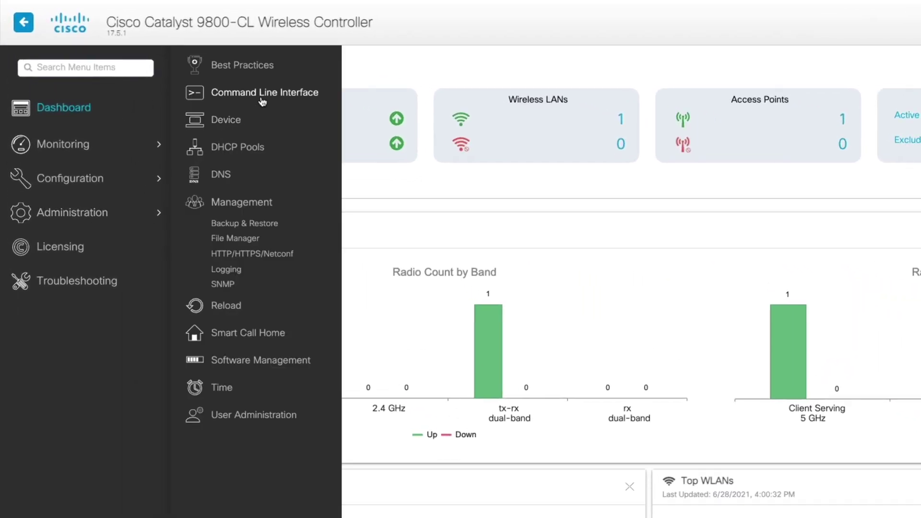
click(263, 92)
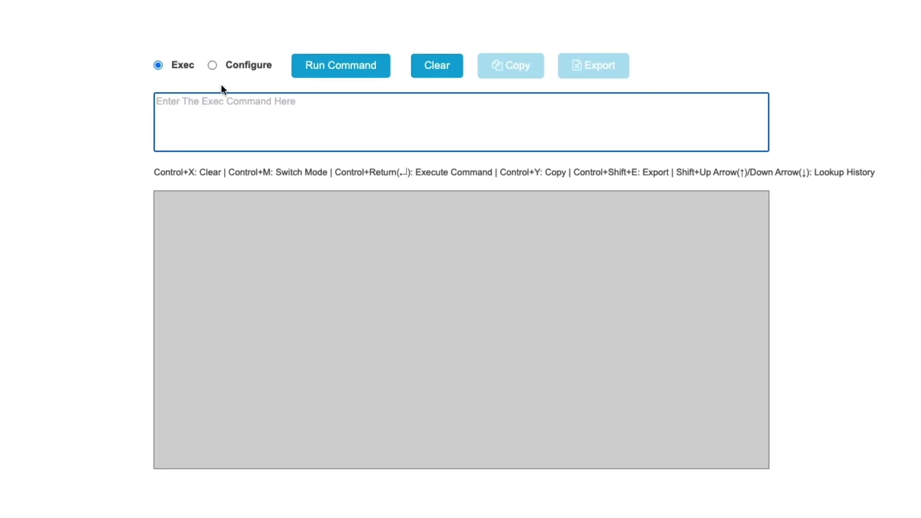
click(213, 66)
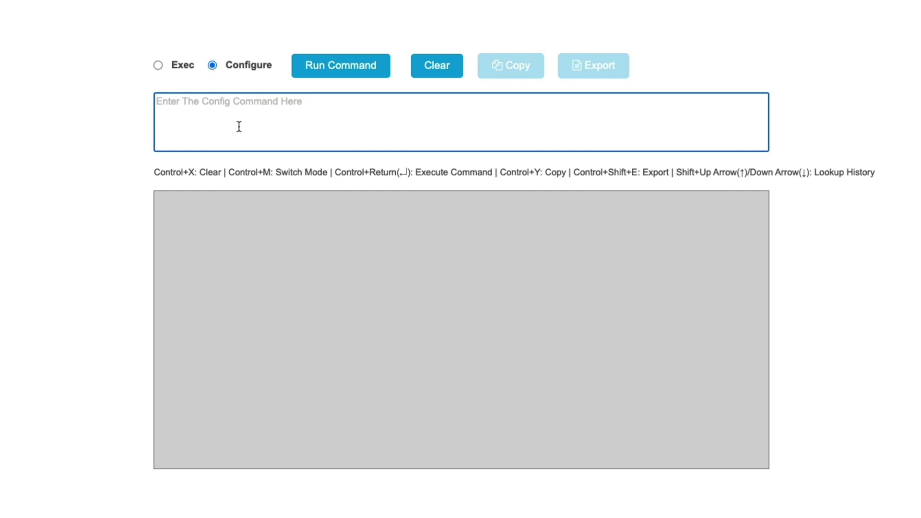
key(ctrl+v)
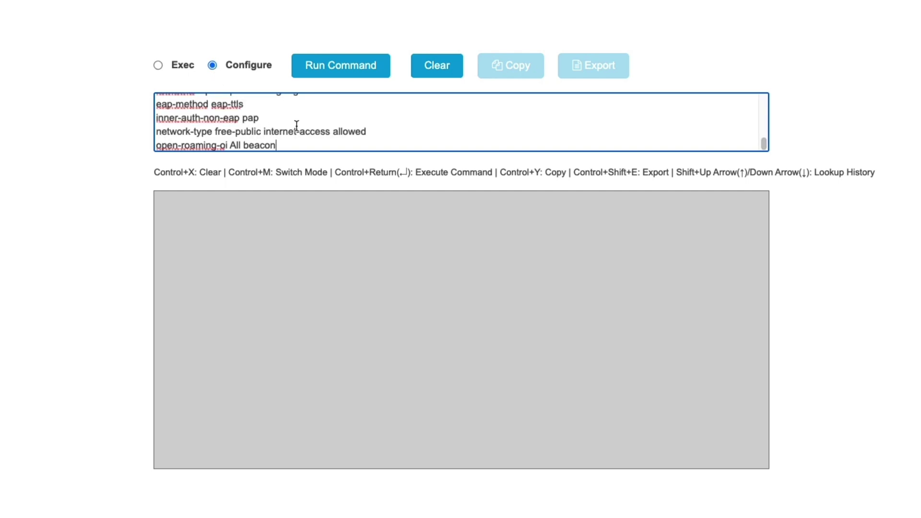
Run the pasted commands and confirm every line through open-roaming-oi All beacon succeeded
scroll(297, 126, up, 3)
scroll(296, 126, up, 5)
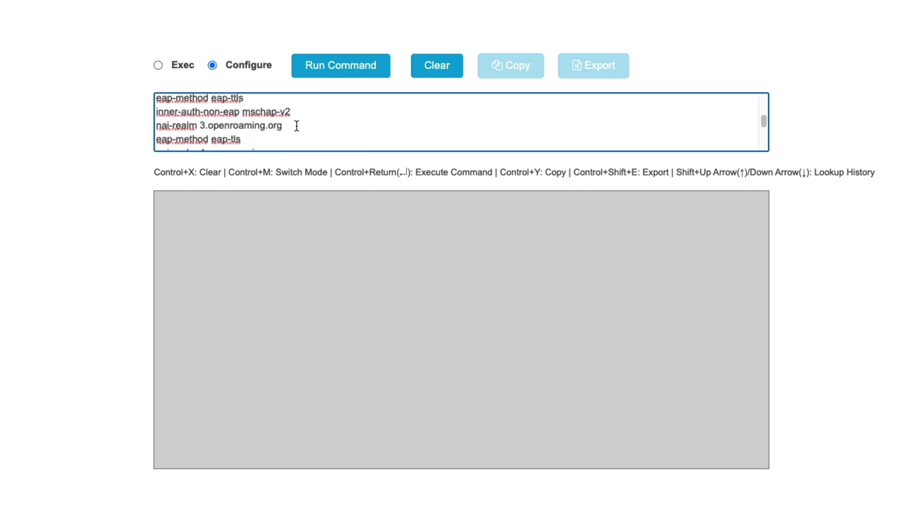
click(346, 76)
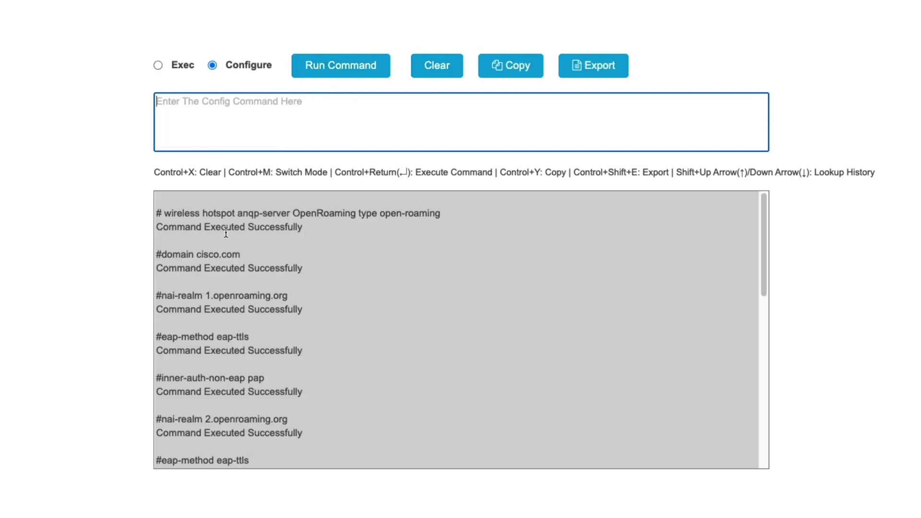
scroll(228, 232, down, 1)
scroll(227, 231, down, 4)
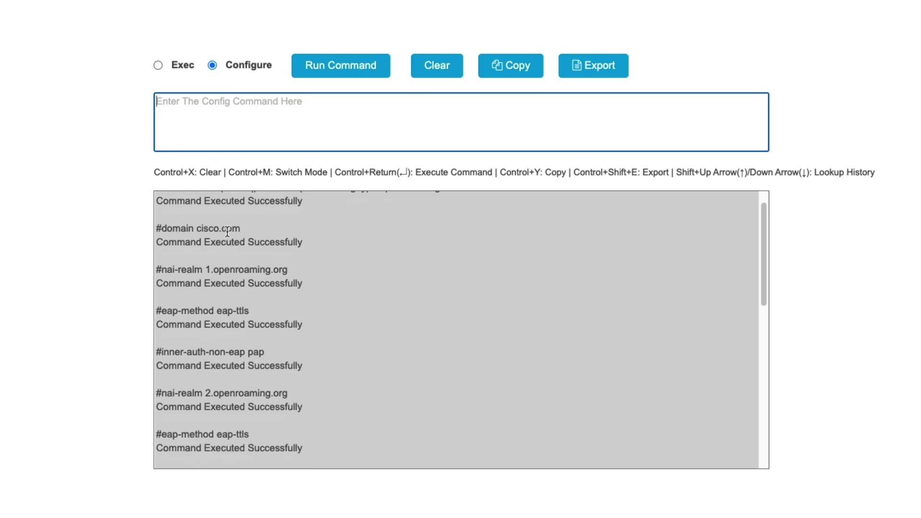
scroll(227, 232, down, 6)
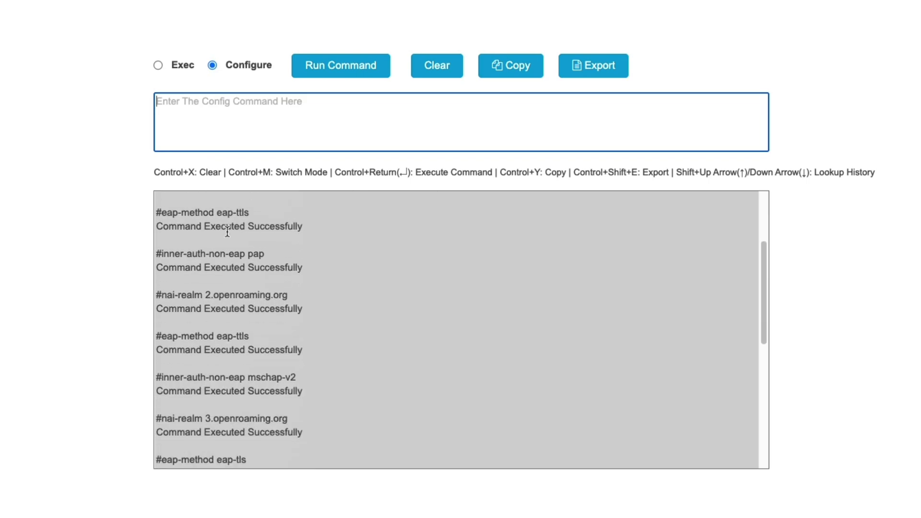
scroll(227, 232, down, 8)
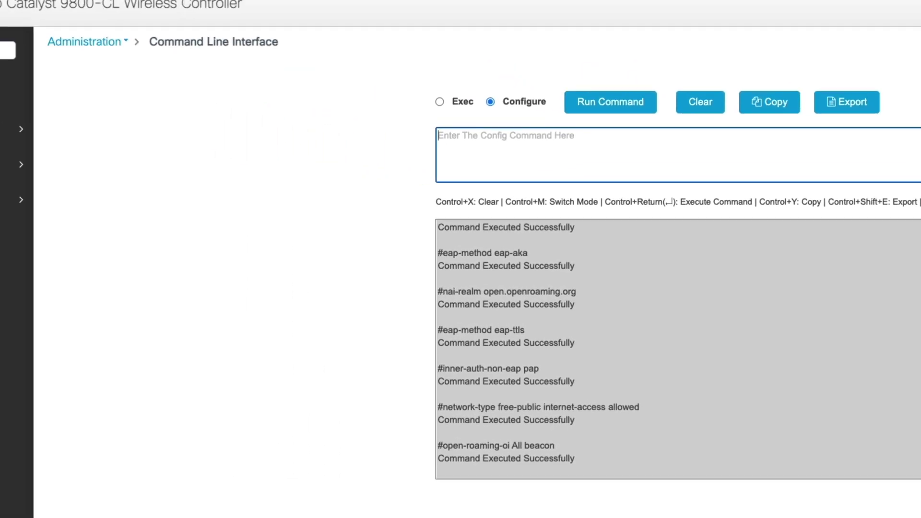
mouse_move(102, 185)
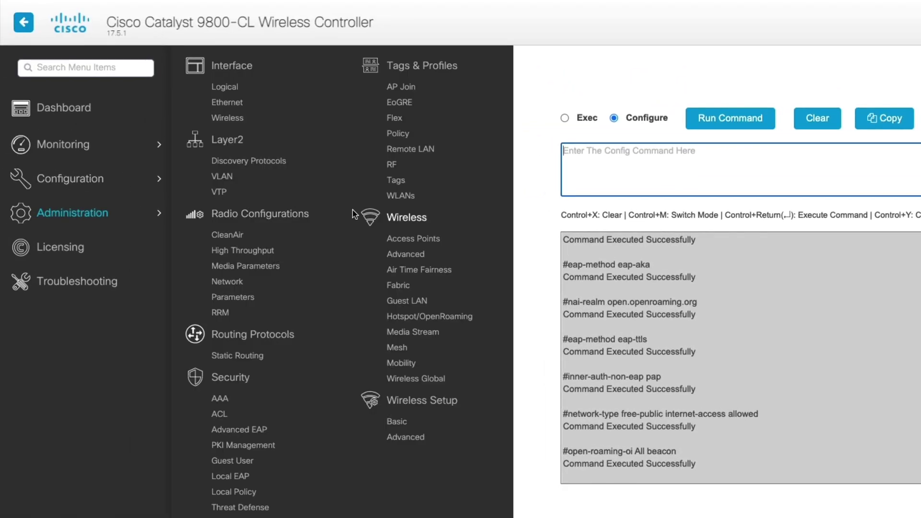
Give the OpenRoaming_Video policy profile hotspot server OpenRoaming and accounting list OpenRoaming_Accounting, and apply it
click(403, 137)
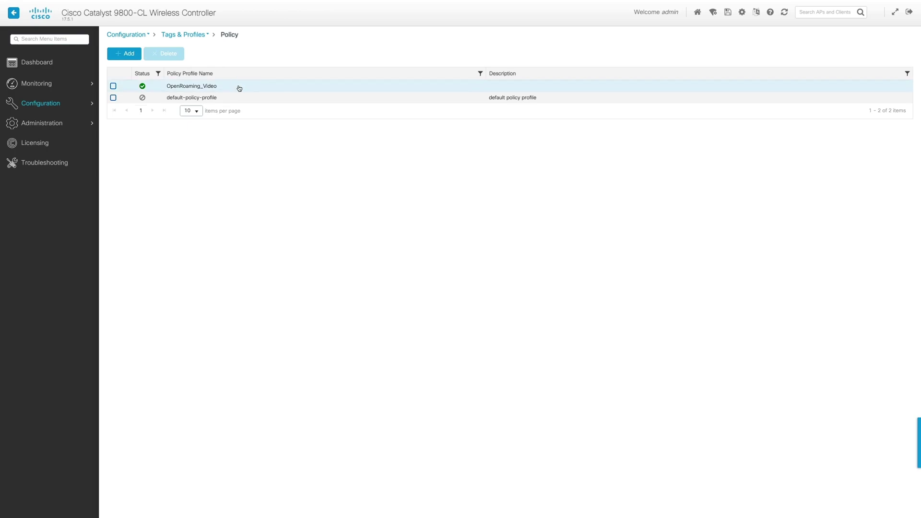
click(239, 88)
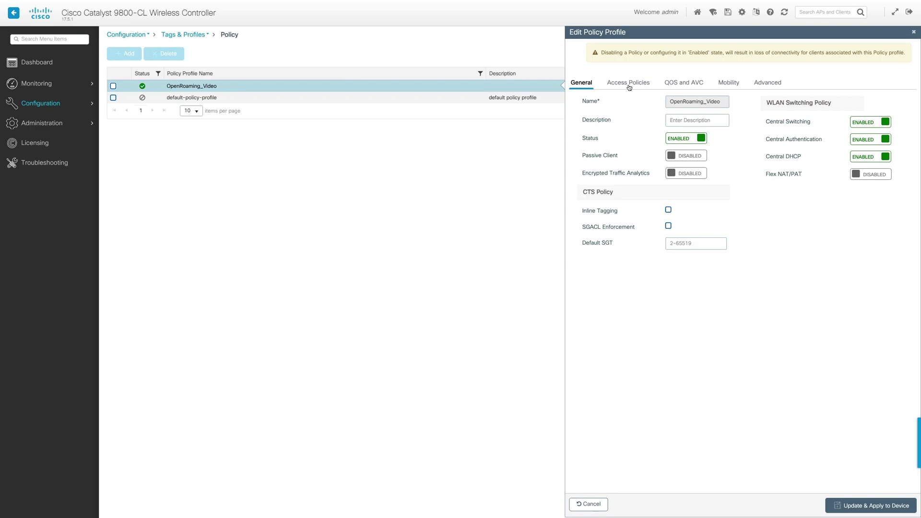
click(756, 85)
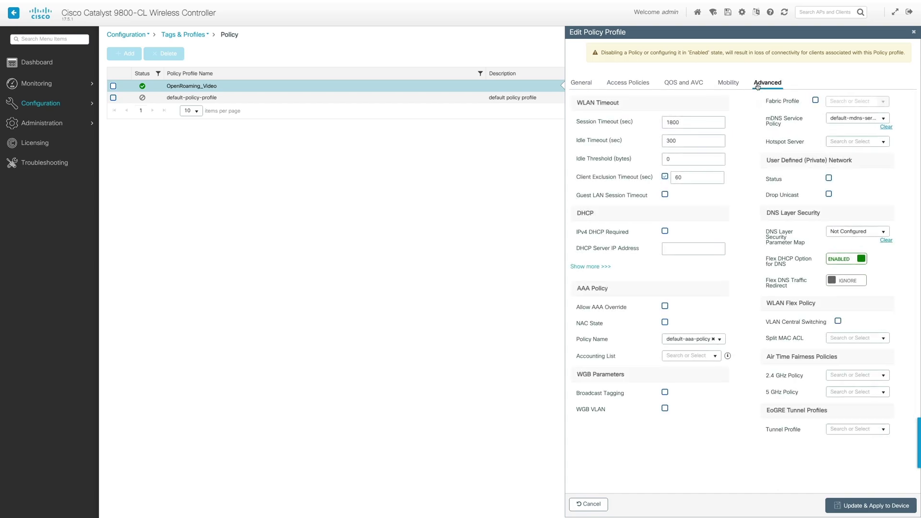
click(883, 142)
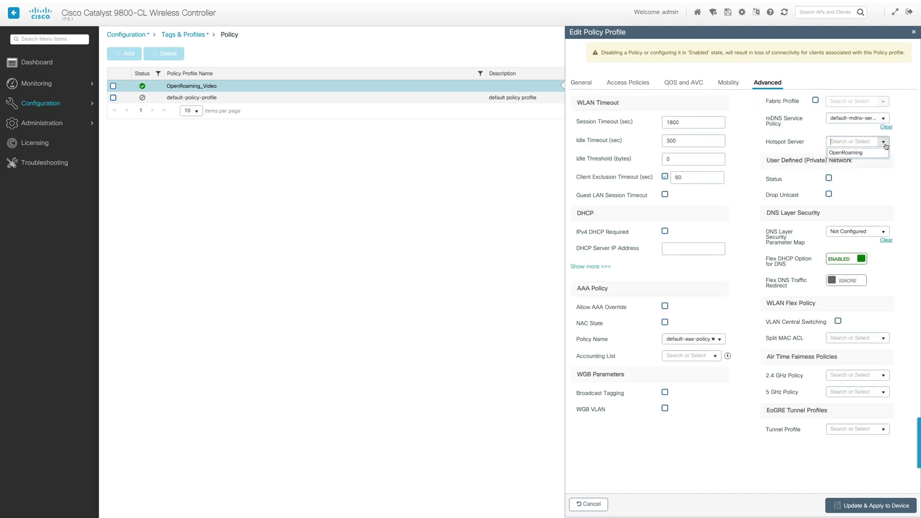
click(859, 153)
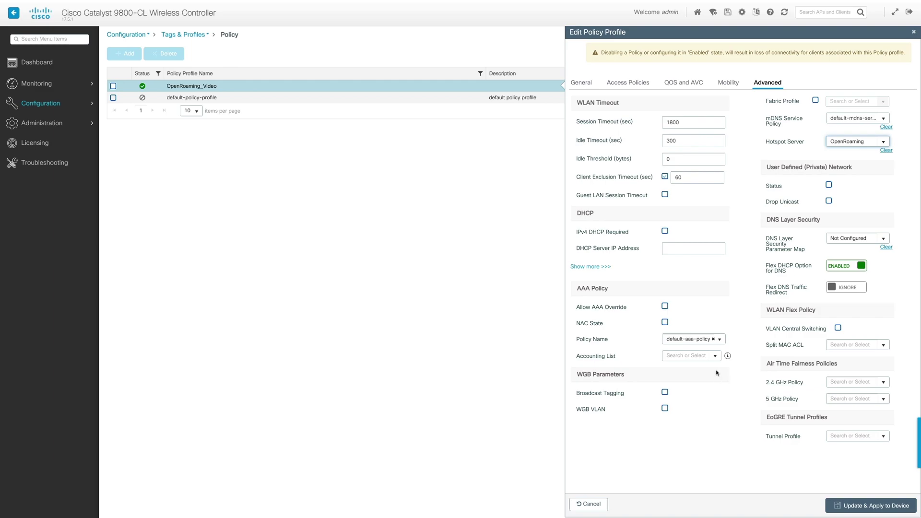
click(714, 356)
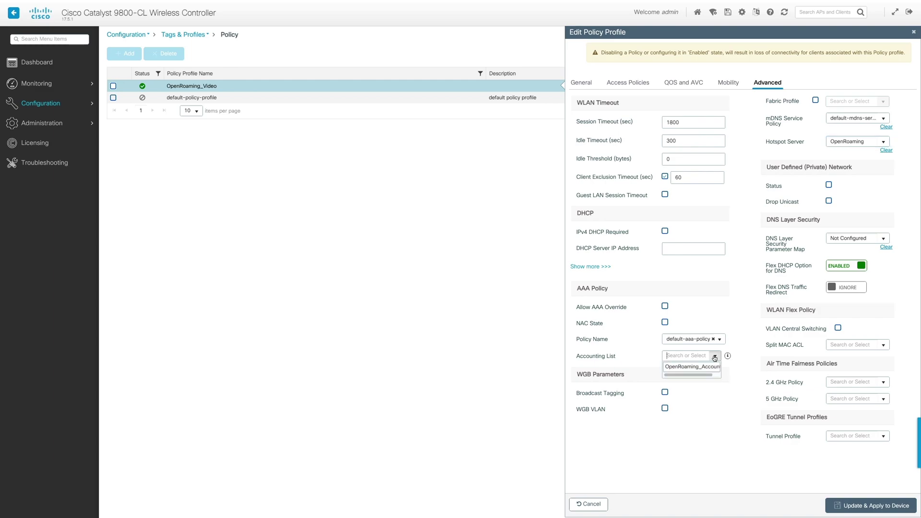
click(701, 367)
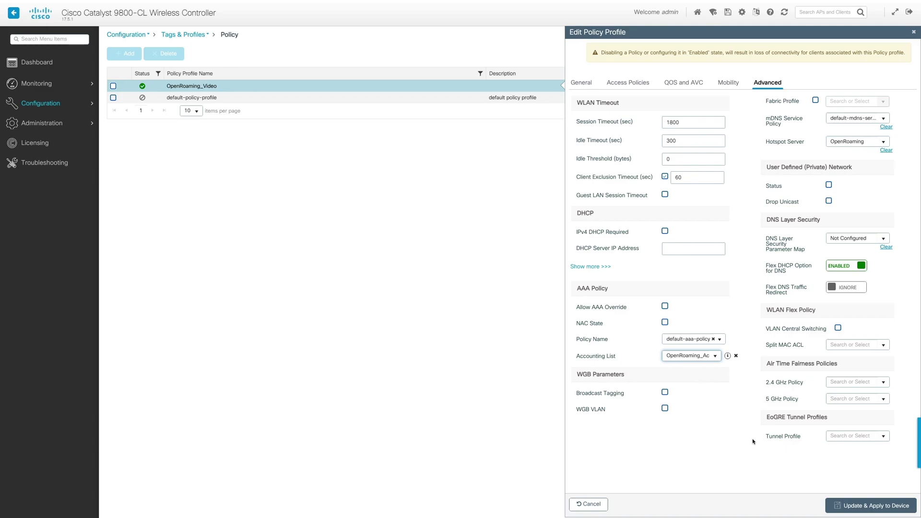
click(858, 506)
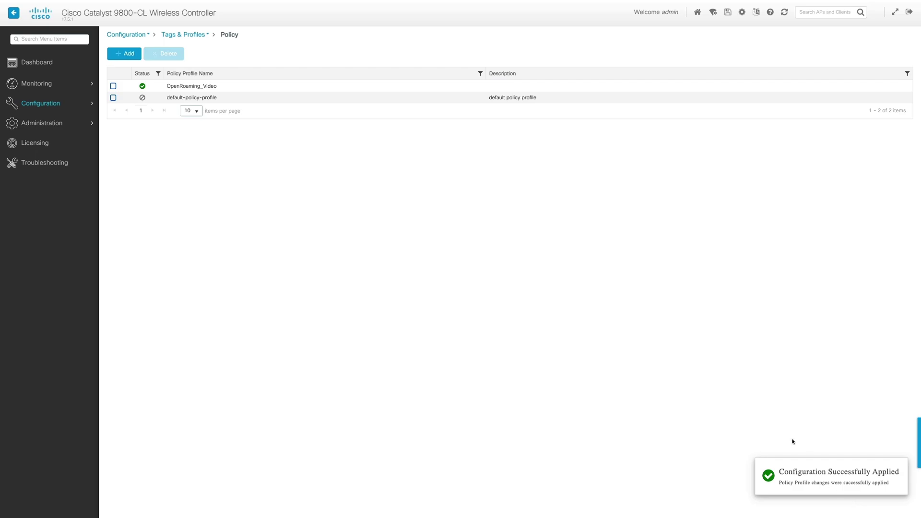
Start a new policy tag named OpenRoaming_Policy_Tag under Configuration > Tags
click(96, 205)
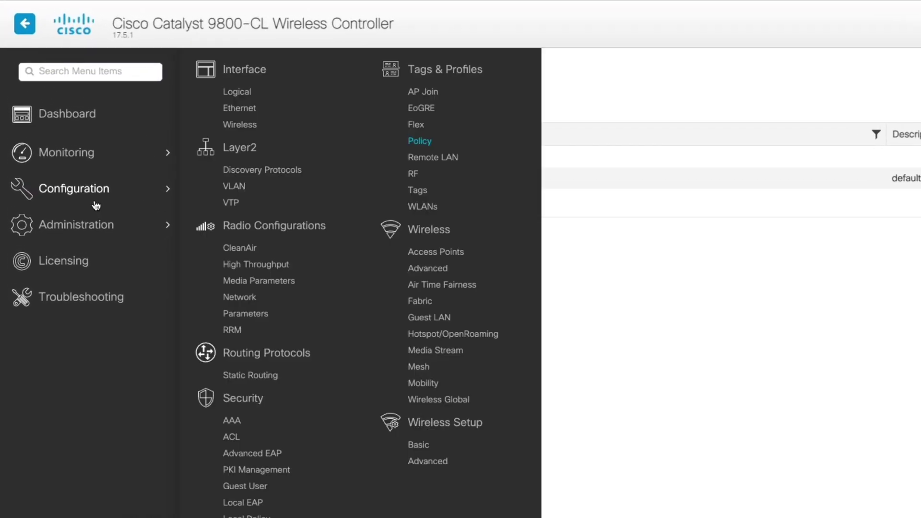
click(428, 193)
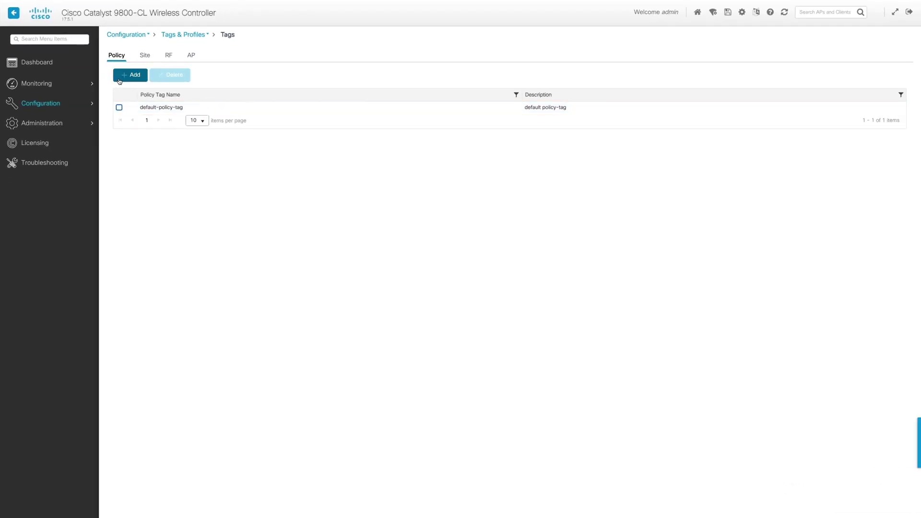
click(120, 79)
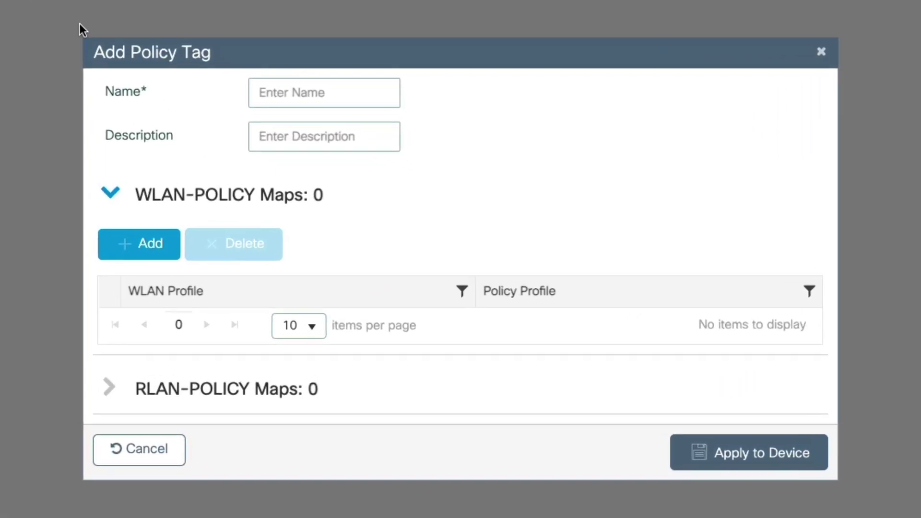
click(264, 84)
text(enR)
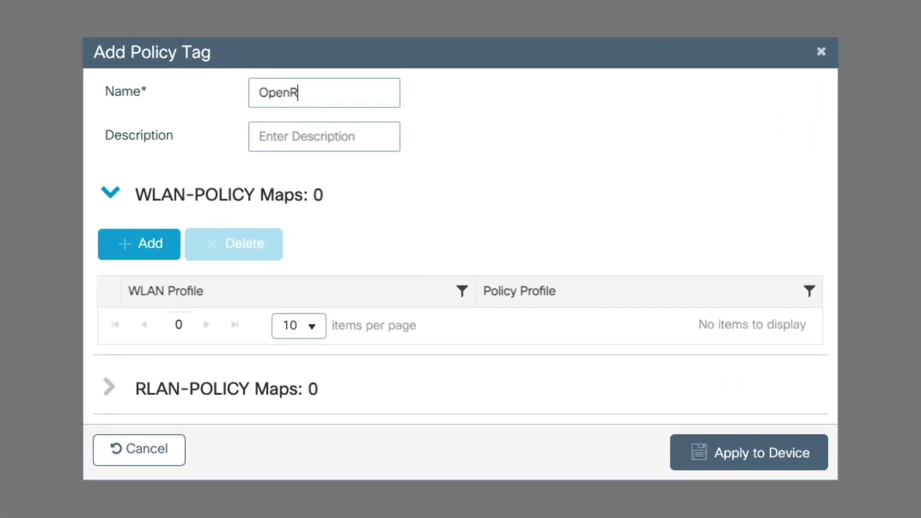
text(oaming_Poli)
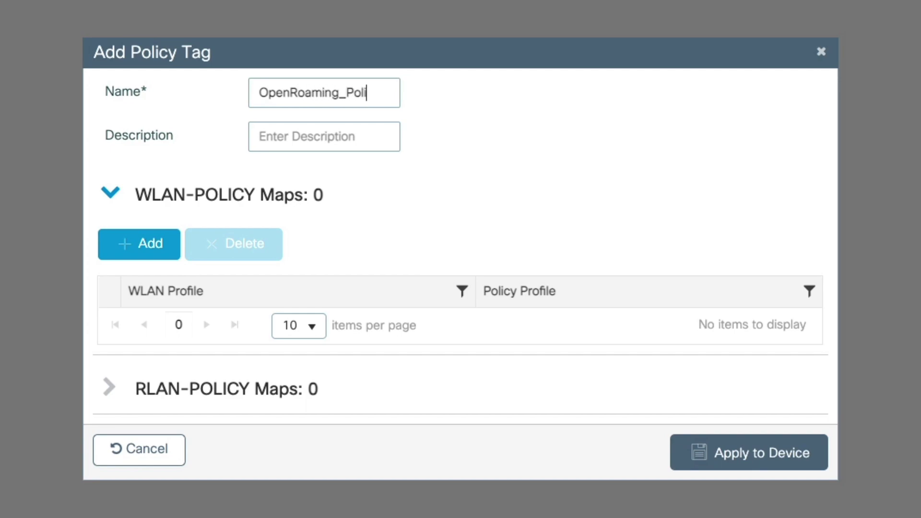
text(cy_Tag)
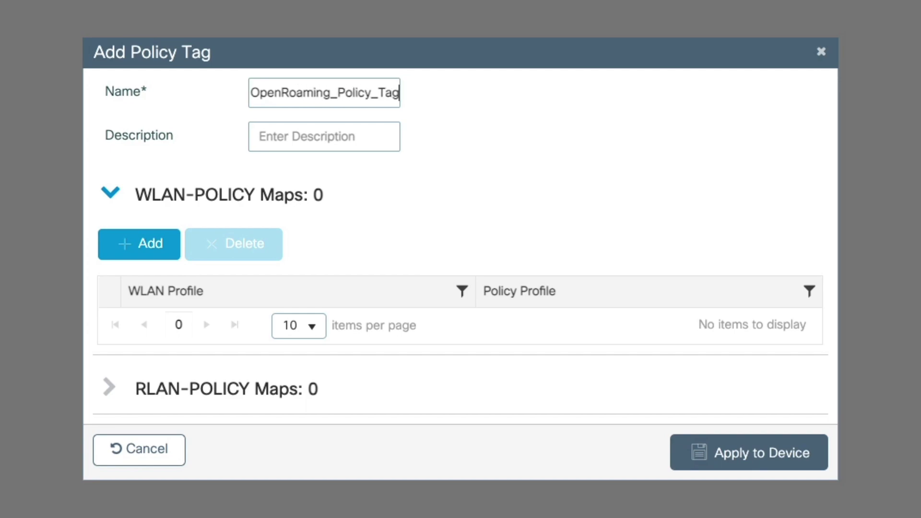
Map WLAN OpenRoaming_Video to policy profile OpenRoaming_Video in the tag and apply it to the device
click(120, 244)
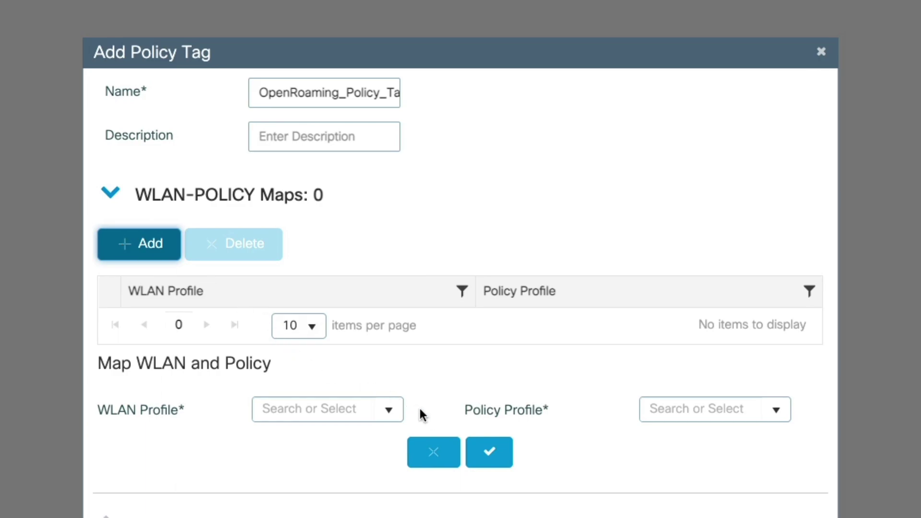
click(401, 411)
click(379, 434)
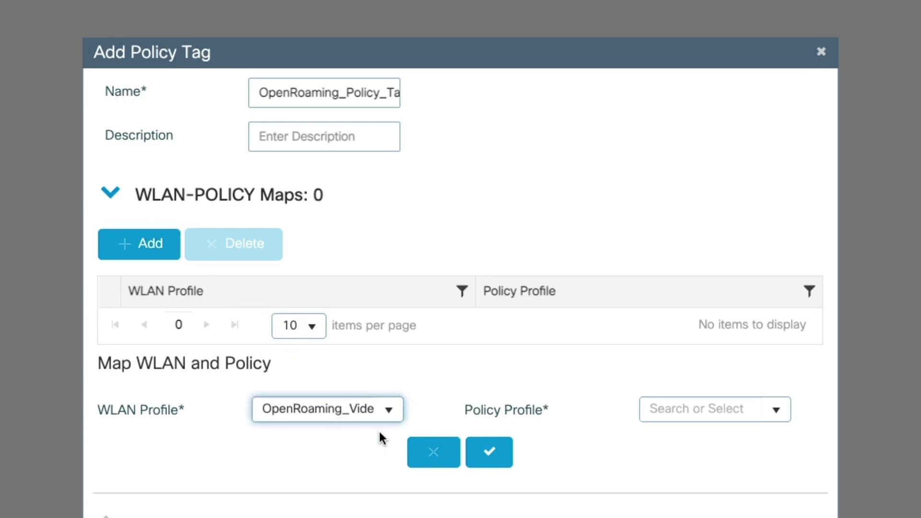
click(775, 407)
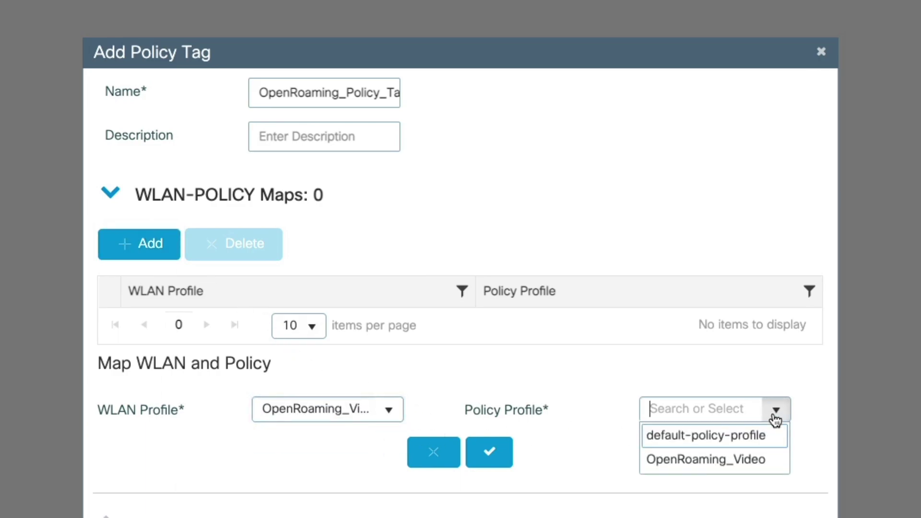
click(768, 459)
click(502, 458)
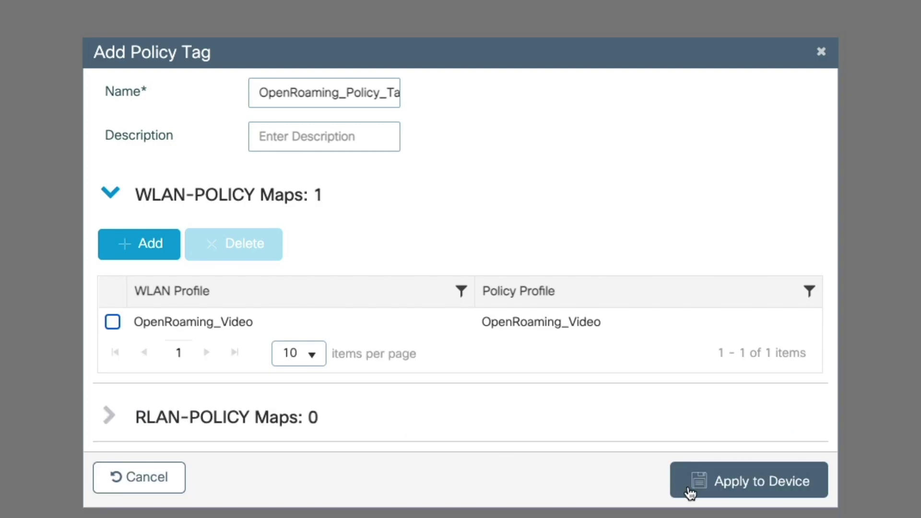
click(690, 493)
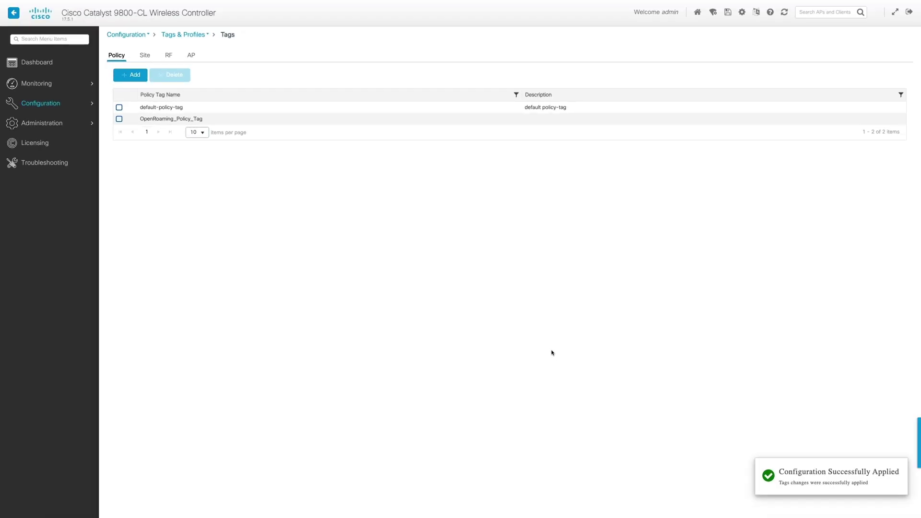
Switch the access point's policy tag from default-policy-tag to OpenRoaming_Policy_Tag and apply it
click(78, 105)
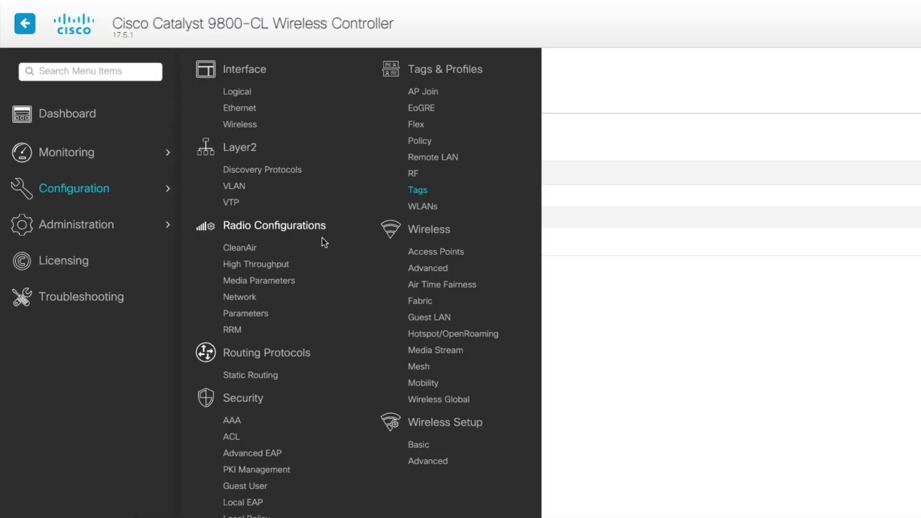
click(428, 253)
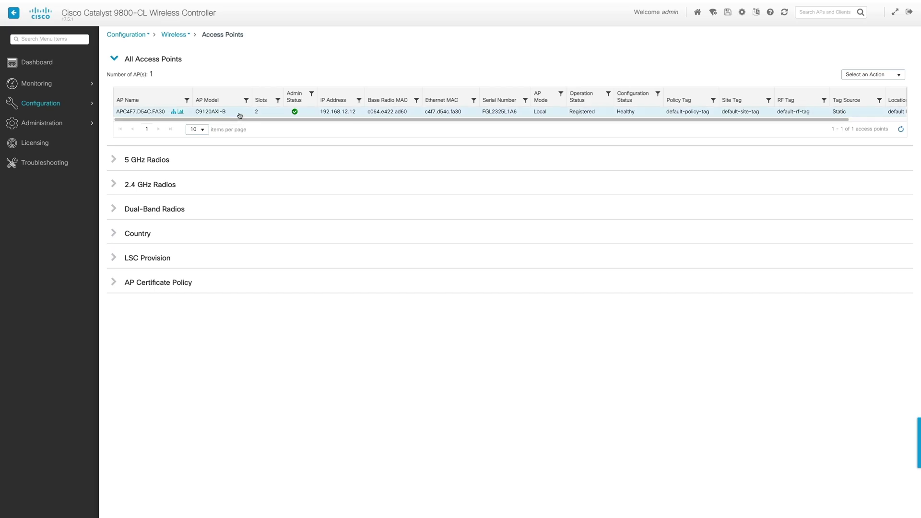
click(239, 113)
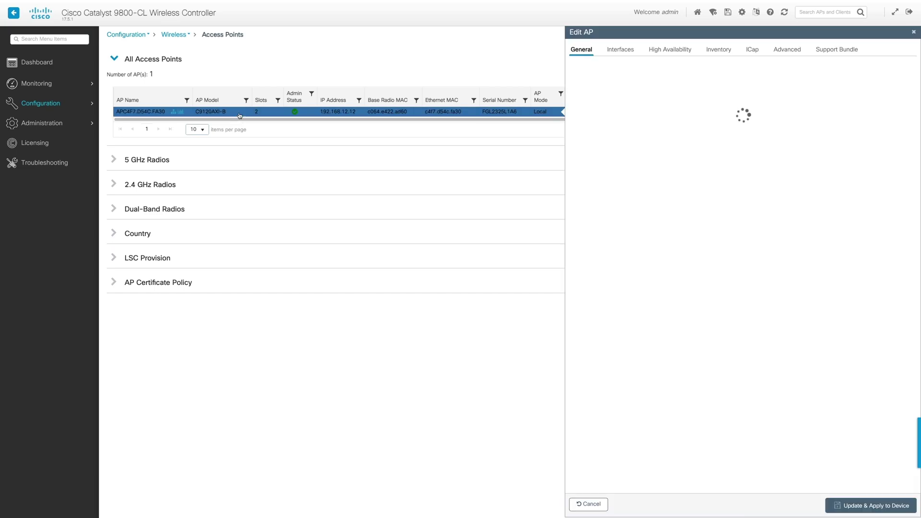
click(877, 91)
click(861, 122)
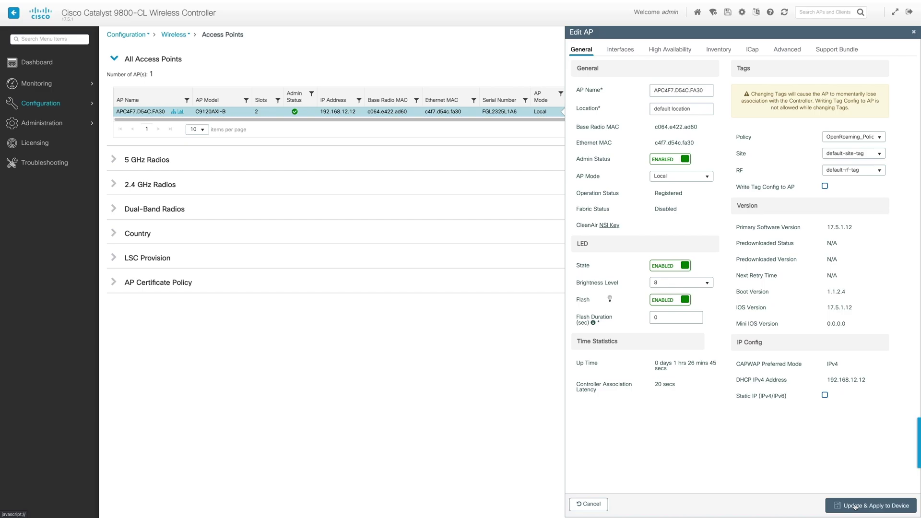
click(854, 506)
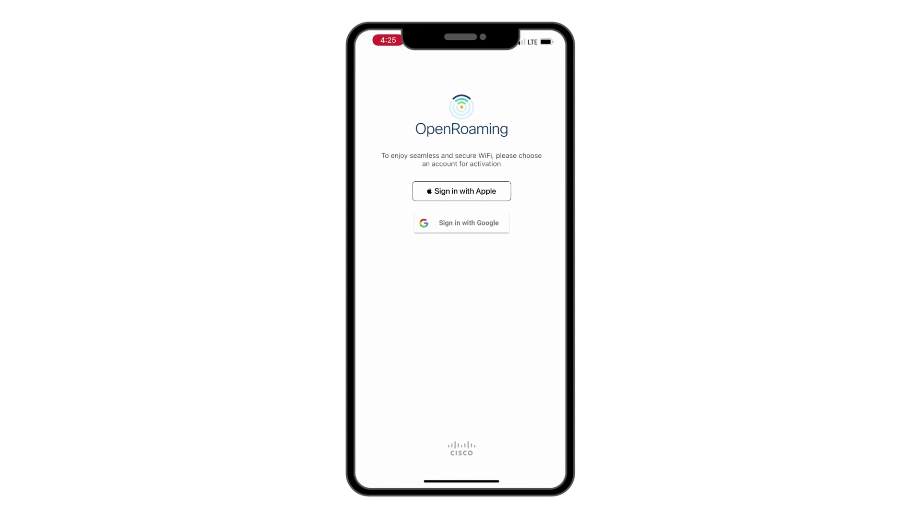
Sign in to the OpenRoaming app with an Apple account and confirm
click(461, 191)
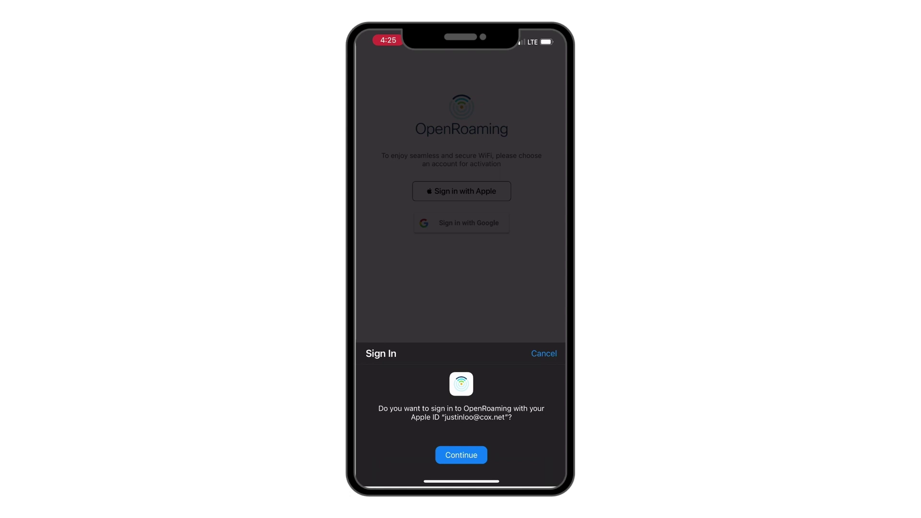
click(461, 455)
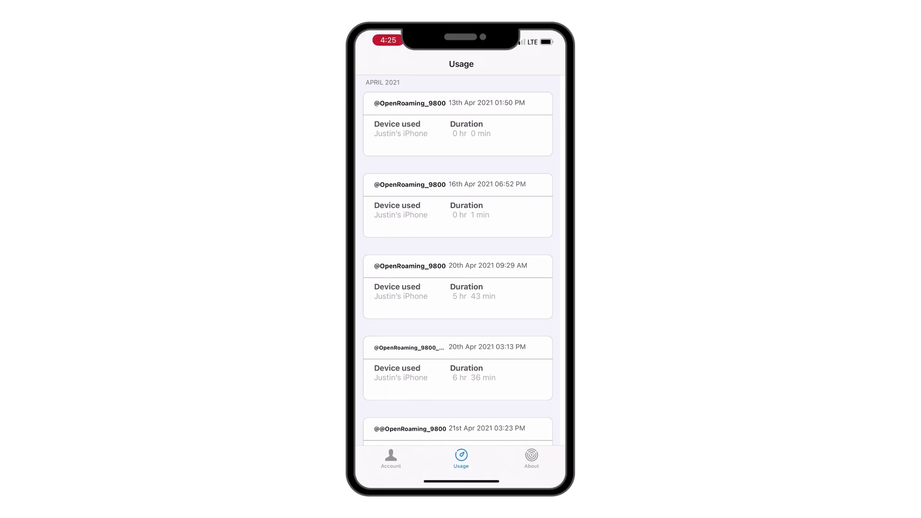
Review the OpenRoaming account details and its registered devices
click(391, 458)
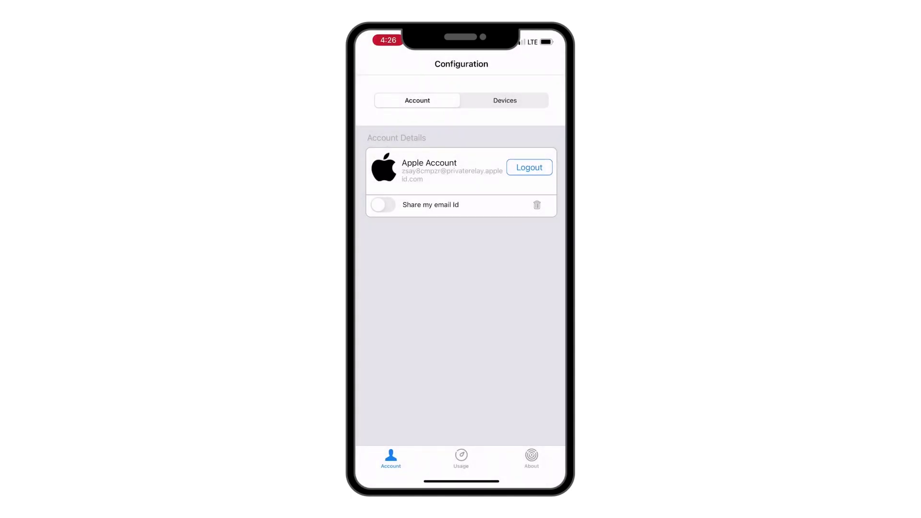
click(505, 100)
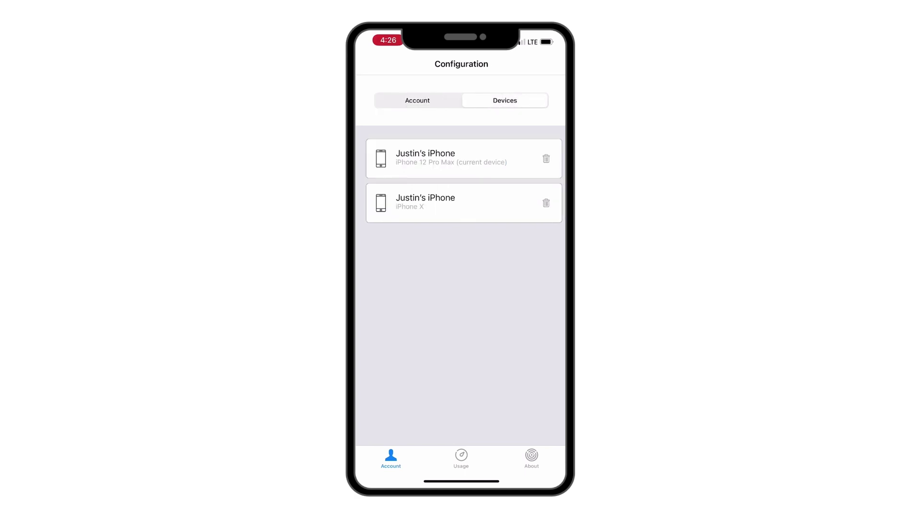
click(418, 101)
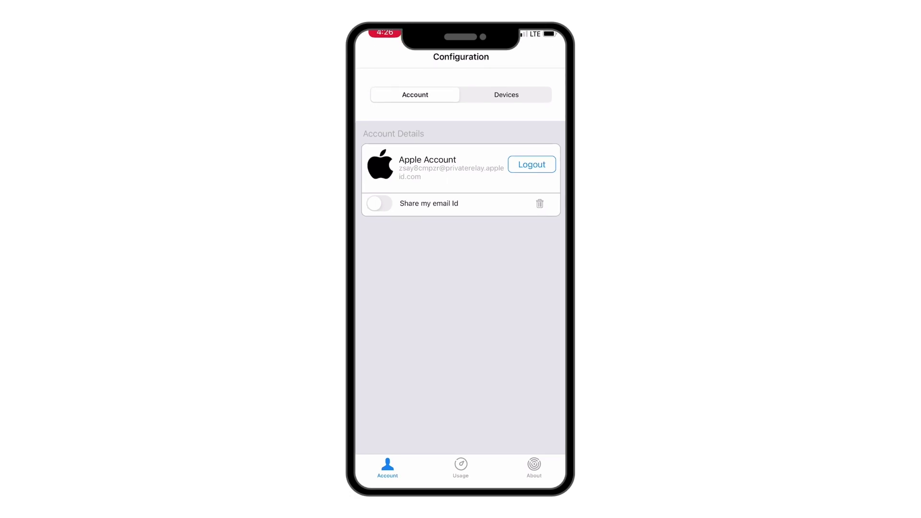
Switch to the iPhone's Wi-Fi settings and turn Wi-Fi on
drag(460, 481, 461, 336)
click(431, 264)
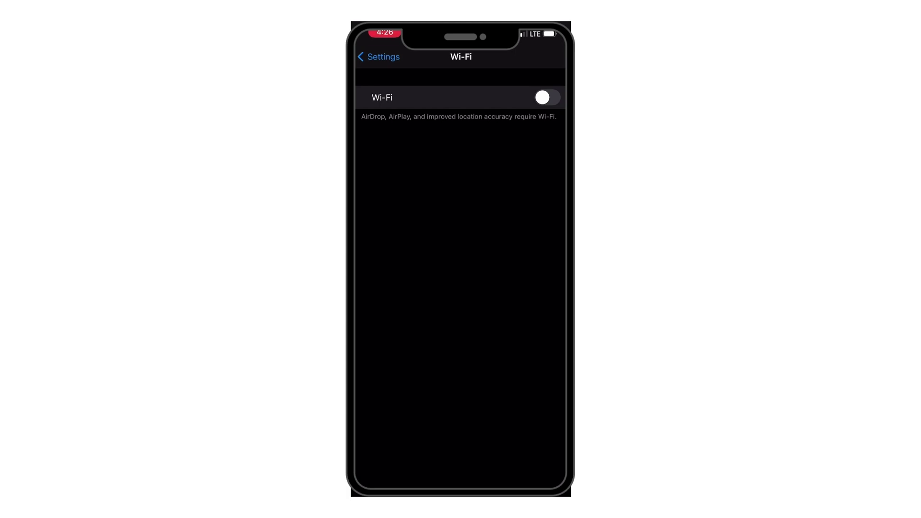
click(548, 98)
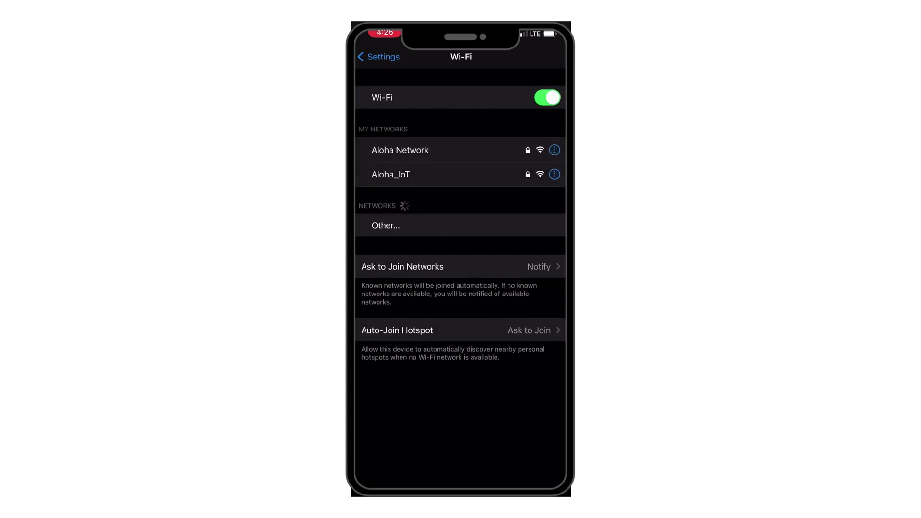